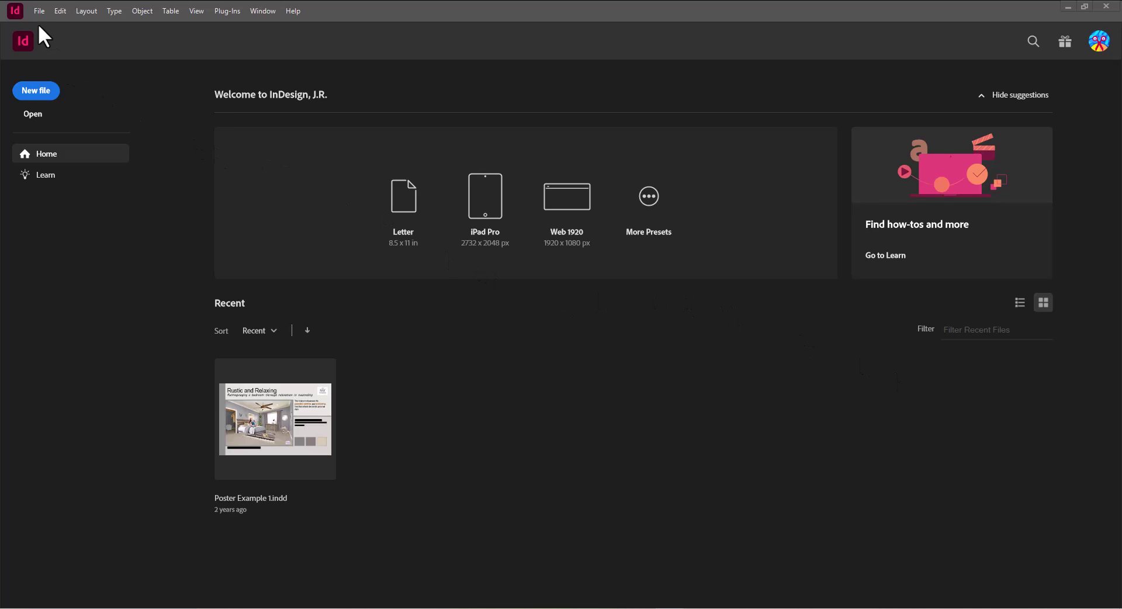
- Start a new document in inches with a width of 8.5 in and a height of 11 in
left_click(40, 93)
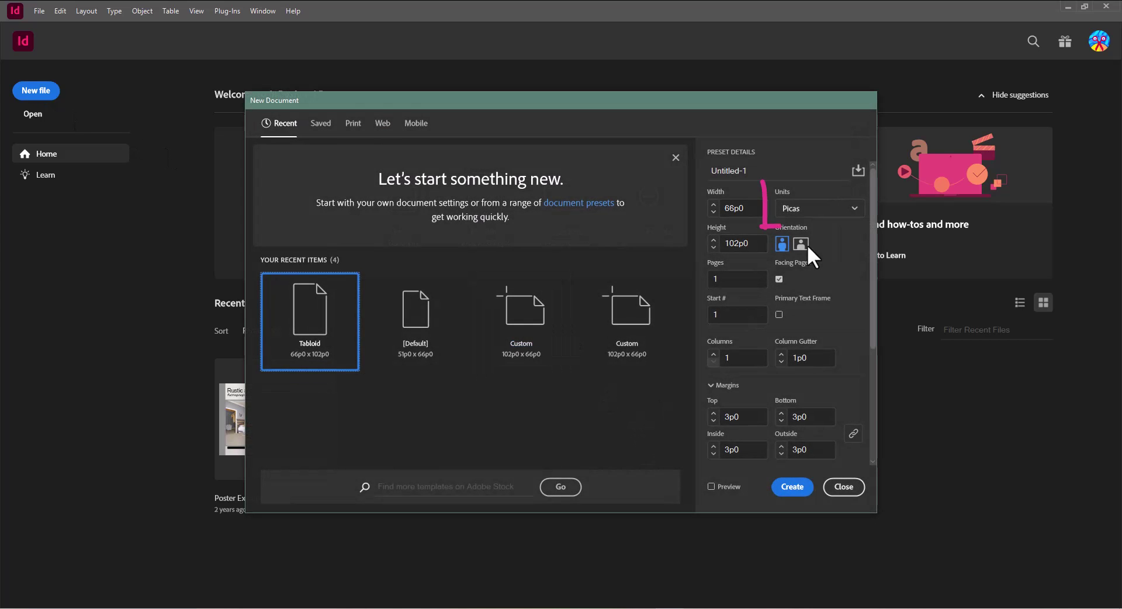
left_click(855, 210)
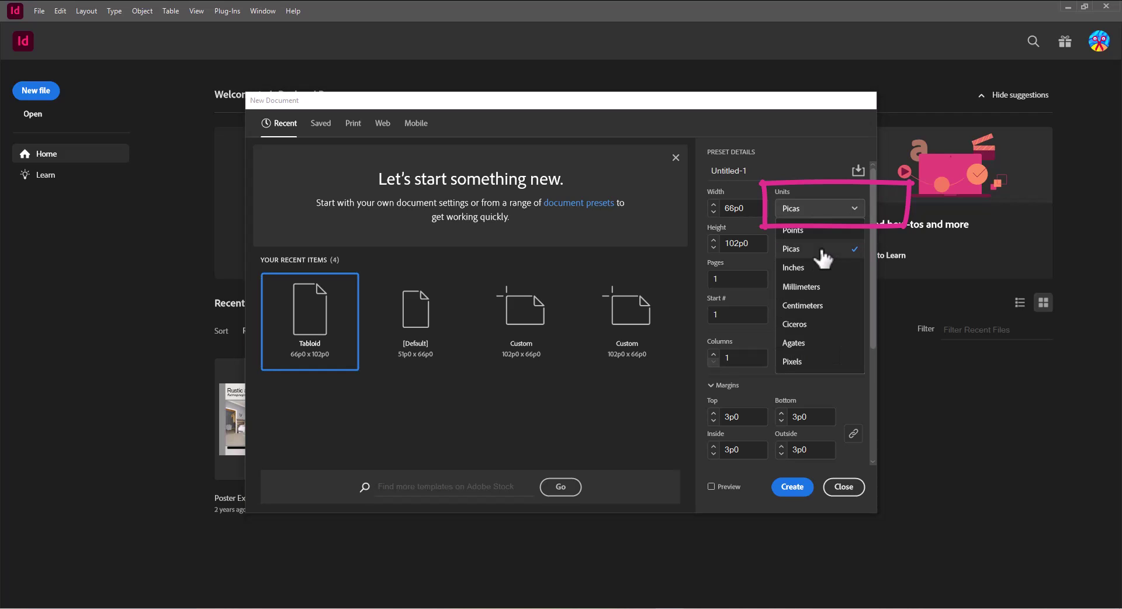
left_click(806, 268)
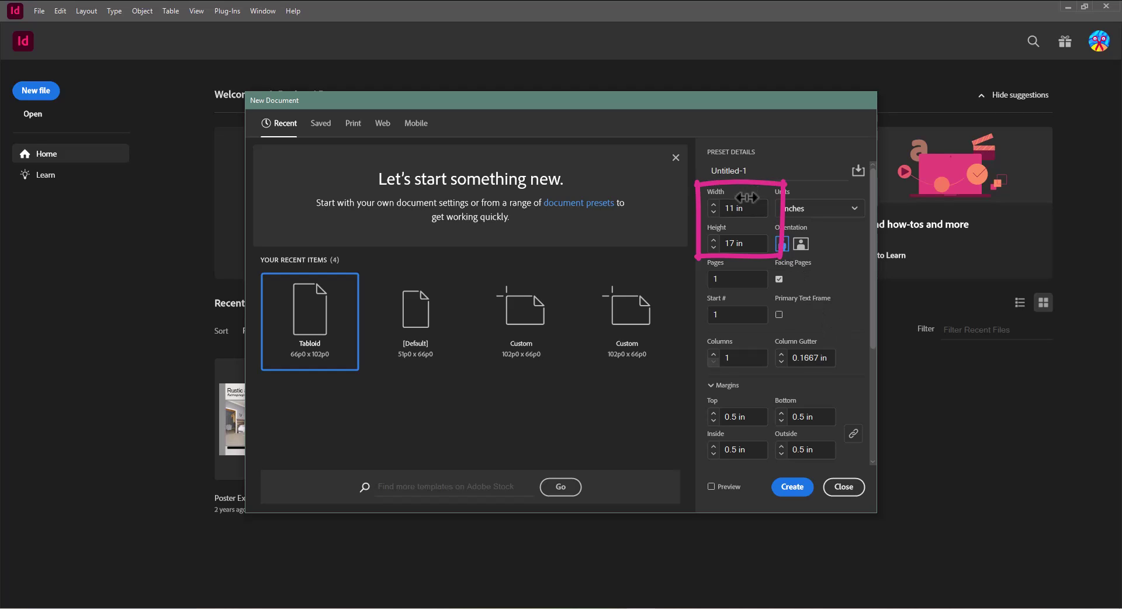
left_click_drag(754, 208, 709, 206)
type("8.5")
left_click(725, 245)
left_click_drag(725, 246, 758, 241)
type("11")
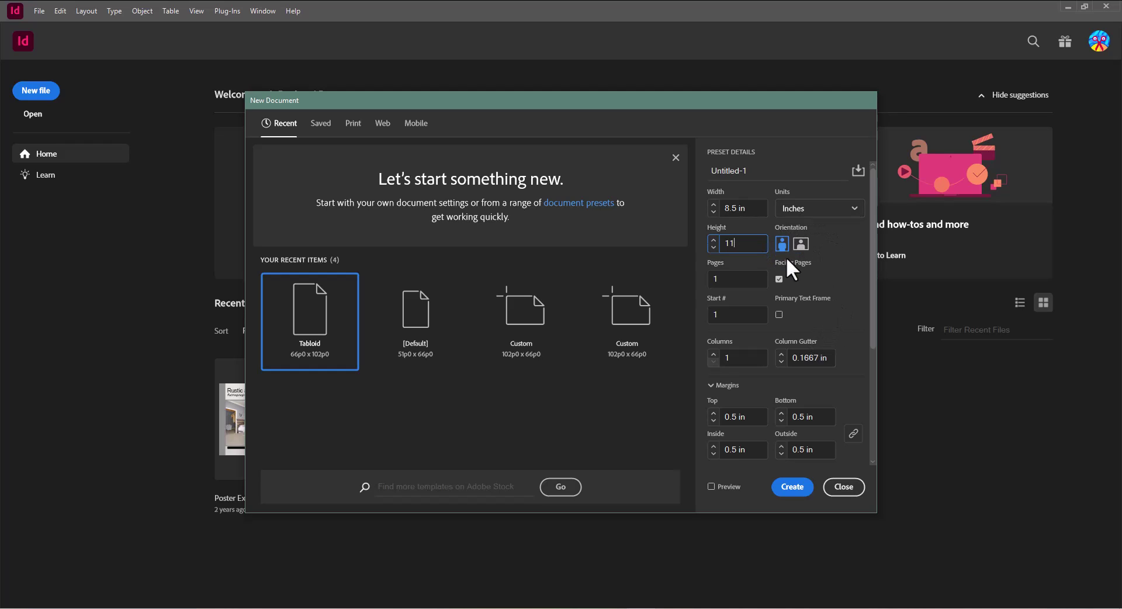
- Switch the new document to landscape orientation and create it
left_click(830, 243)
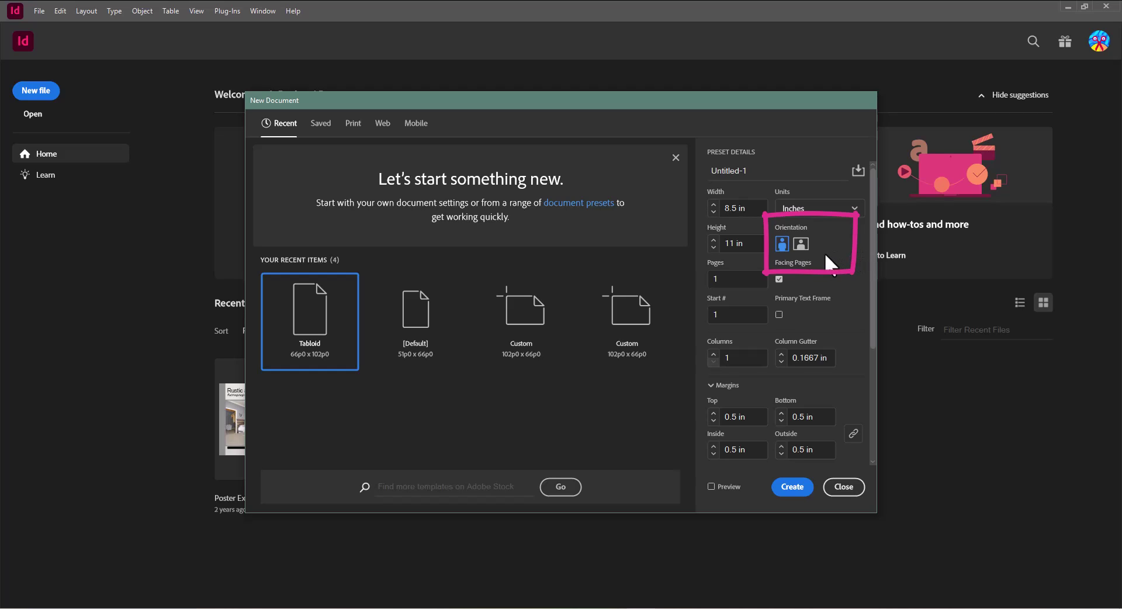
left_click(802, 244)
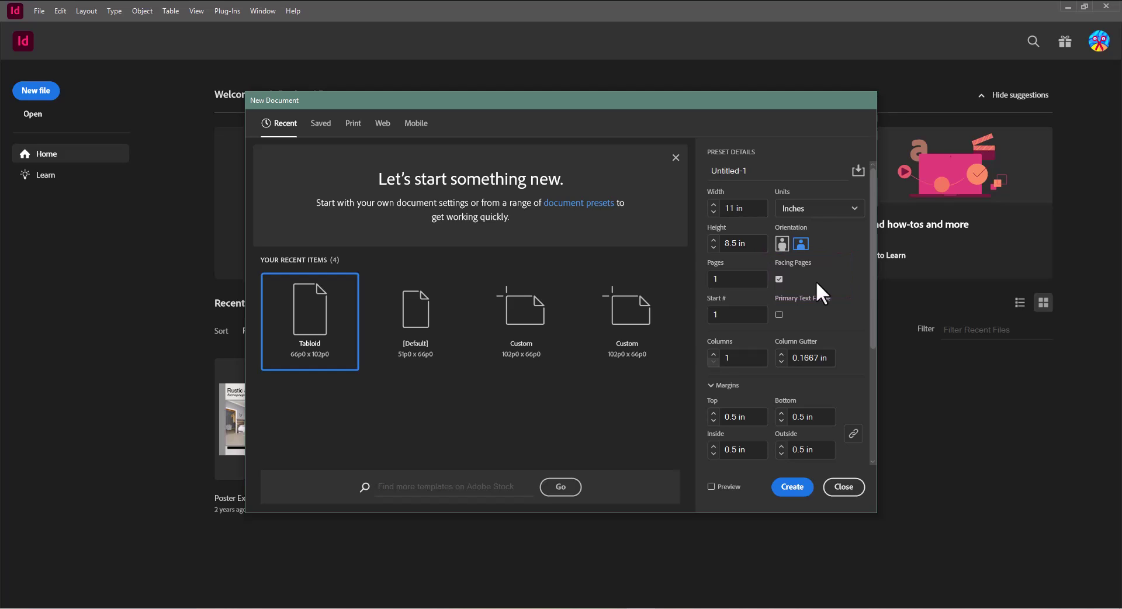
left_click(794, 491)
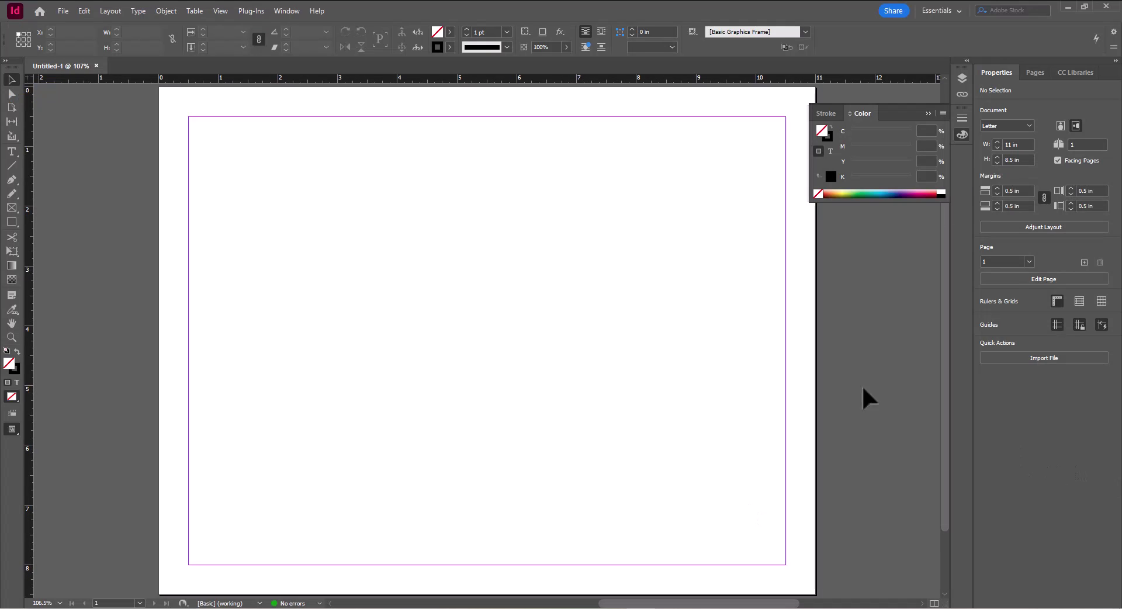
- Switch the workspace to Essentials Classic and display the document's pages overview
left_click(960, 13)
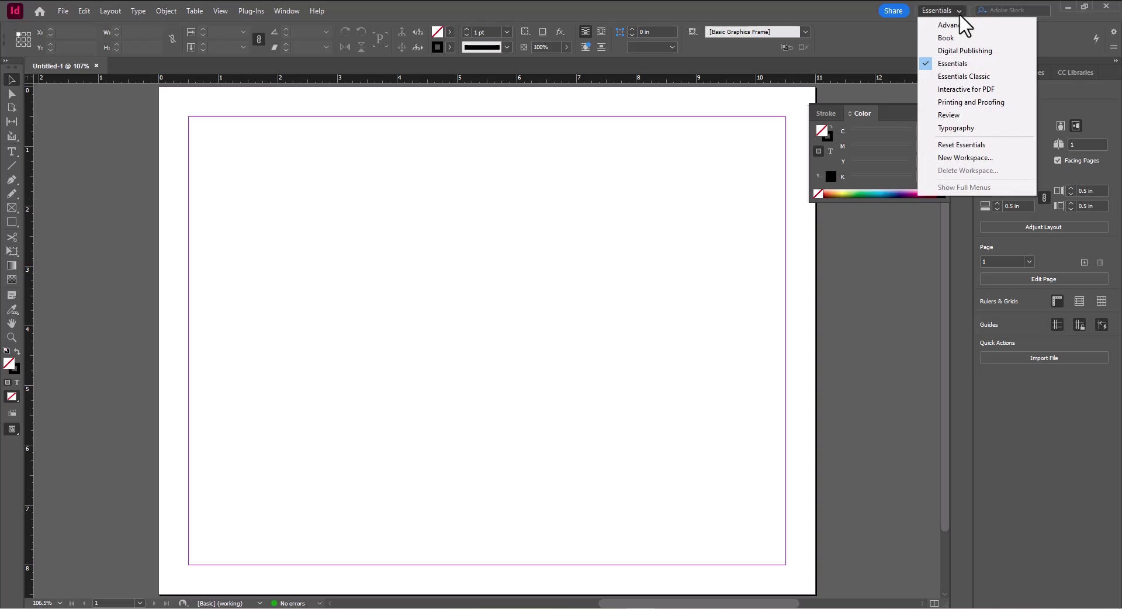
left_click(963, 81)
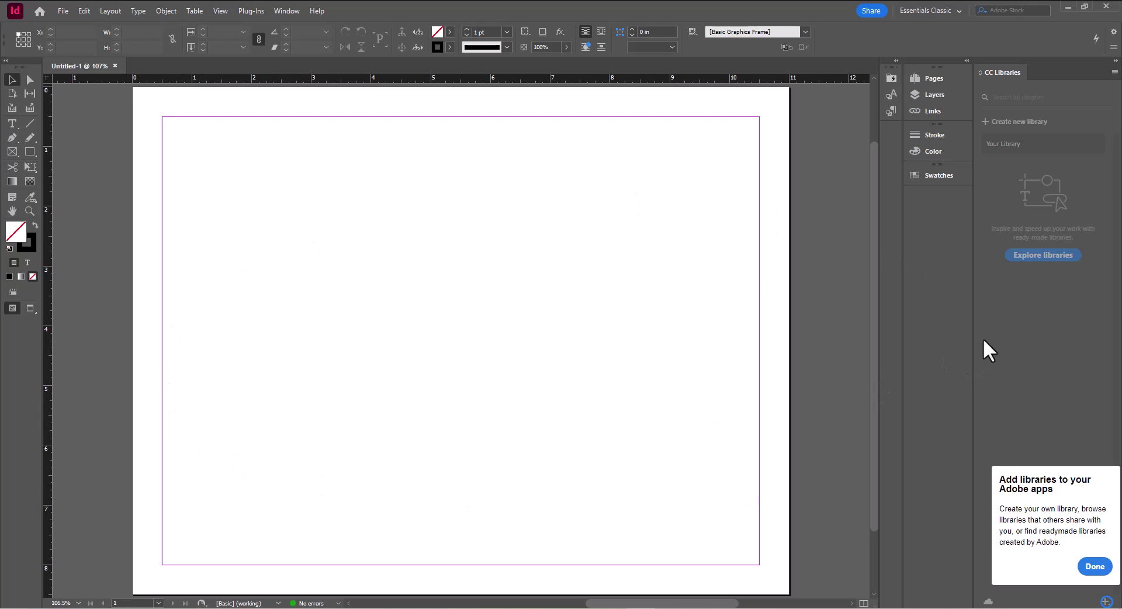
scroll(724, 403, "down", 3)
scroll(815, 407, "up", 4)
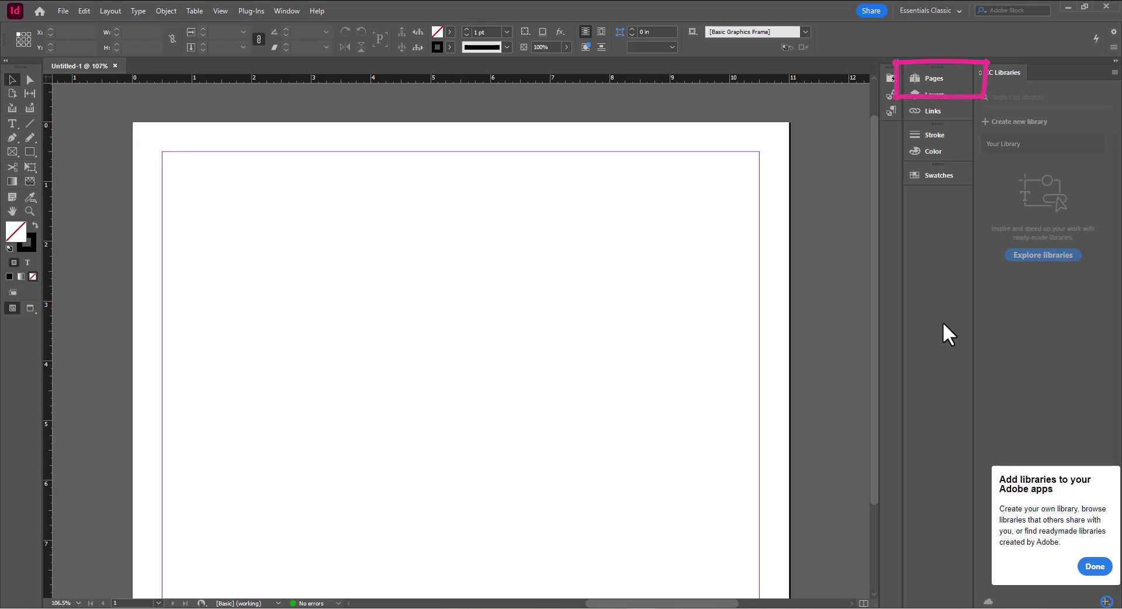
left_click(931, 79)
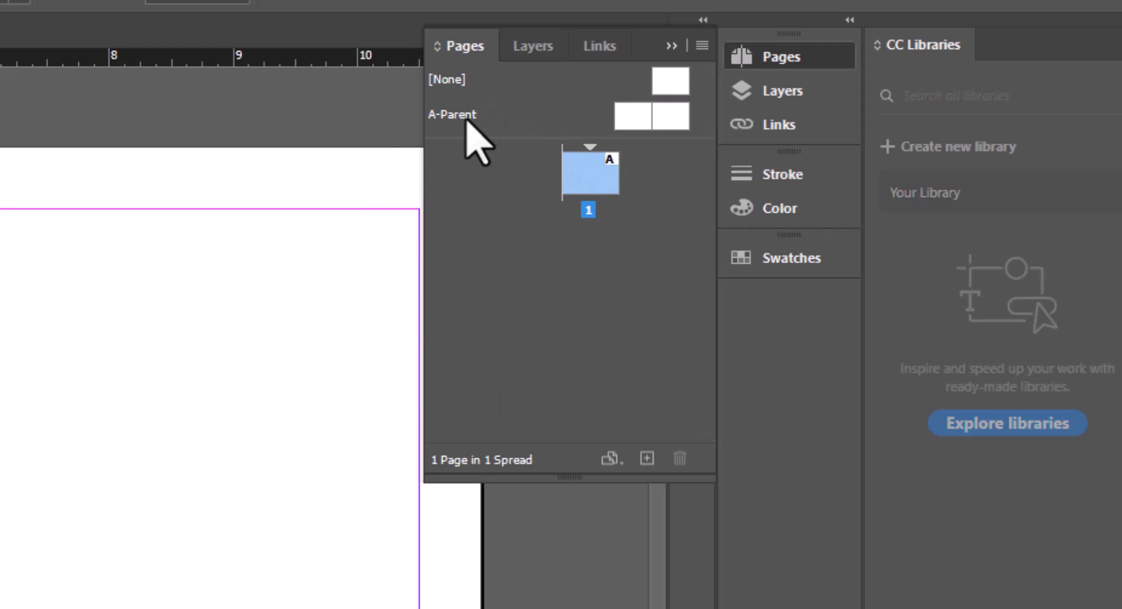
- Add a two-page spread based on A-Parent below page 1
left_click(658, 119)
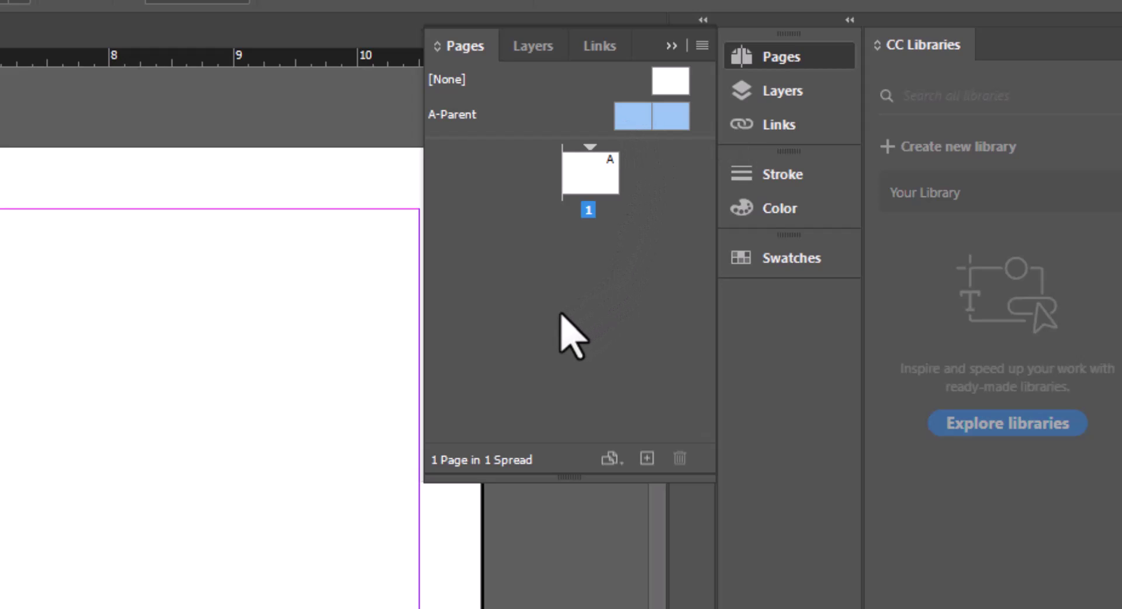
left_click_drag(560, 315, 535, 273)
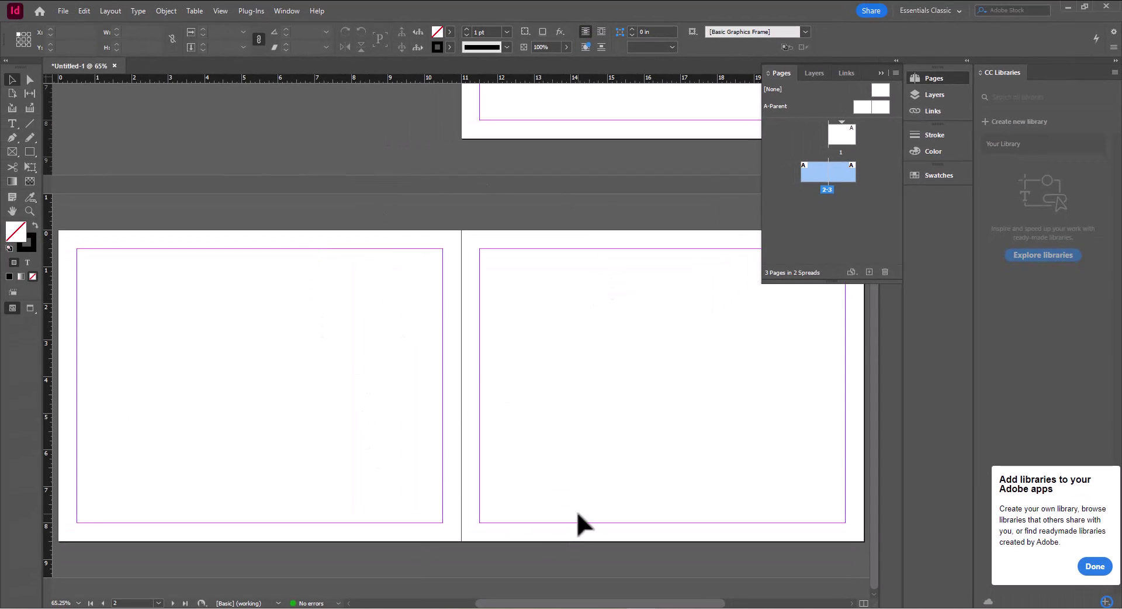
scroll(576, 511, "up", 3)
scroll(543, 229, "down", 1)
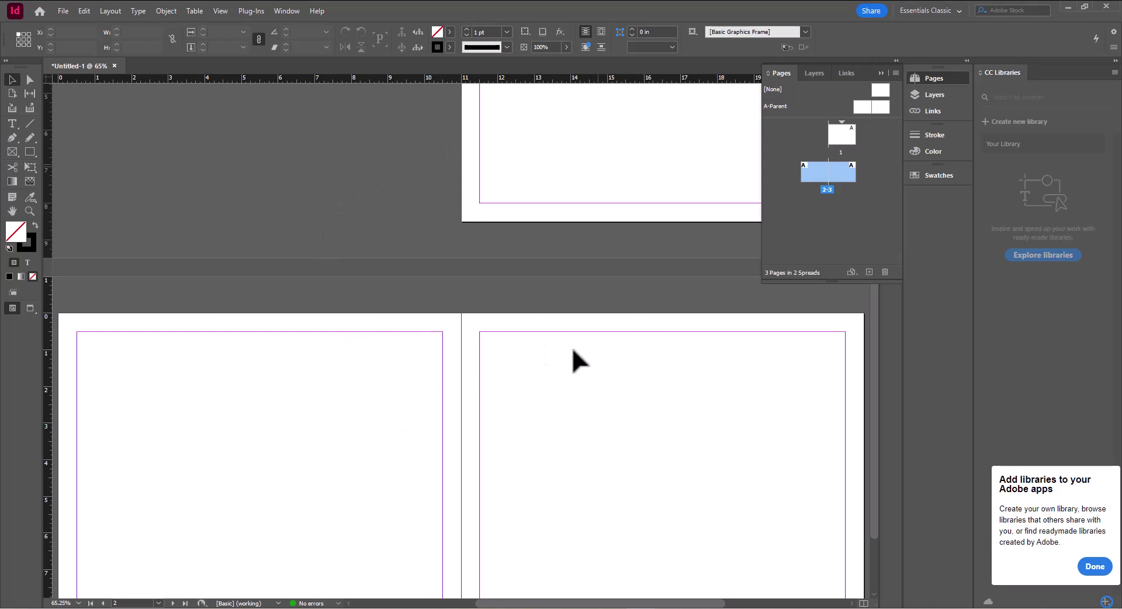
scroll(641, 421, "down", 1)
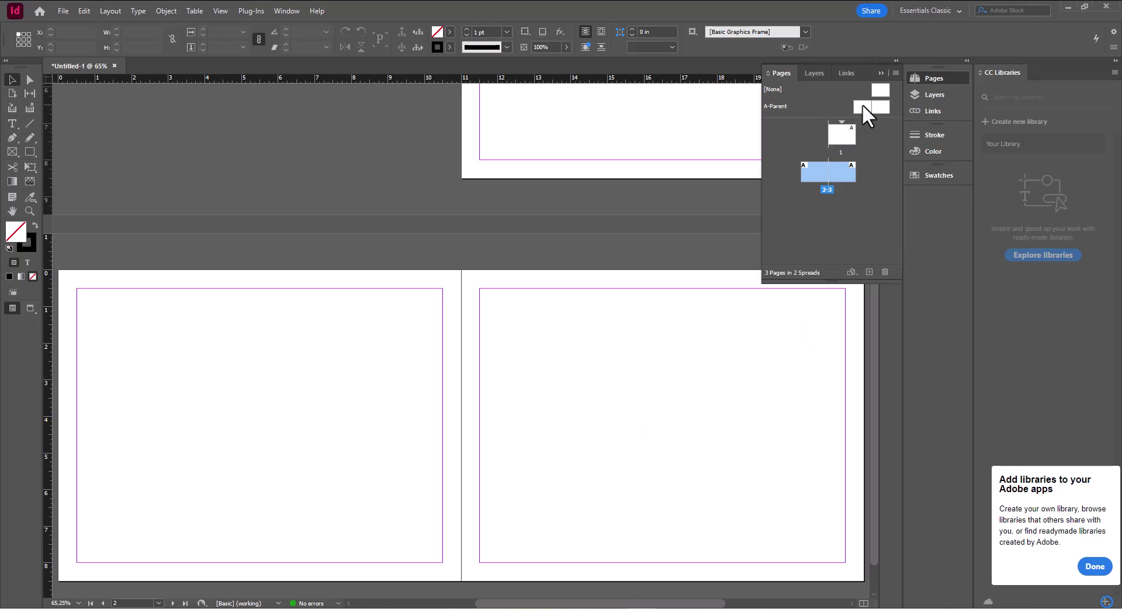
- Add a second A-Parent spread below pages 2-3 and look through the document's spreads
left_click(771, 105)
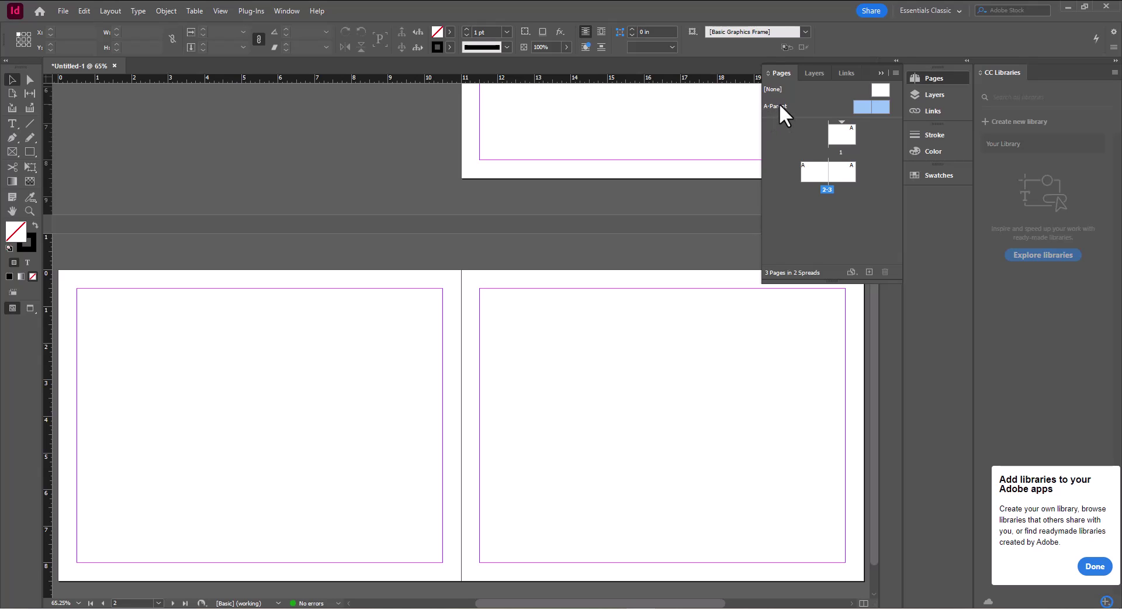
left_click_drag(815, 227, 824, 217)
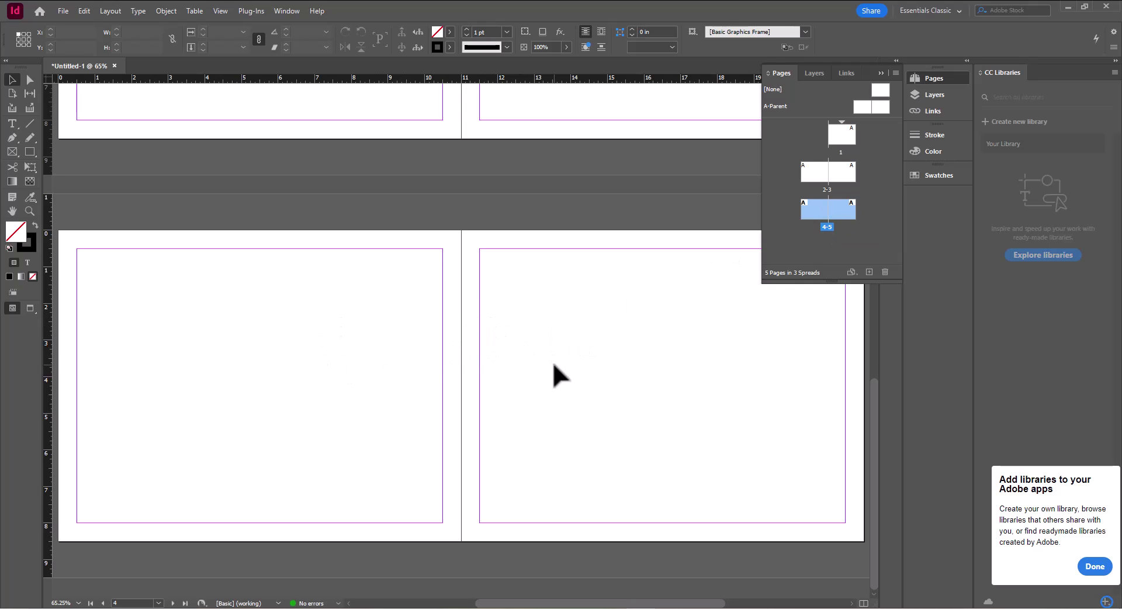
scroll(552, 363, "up", 10)
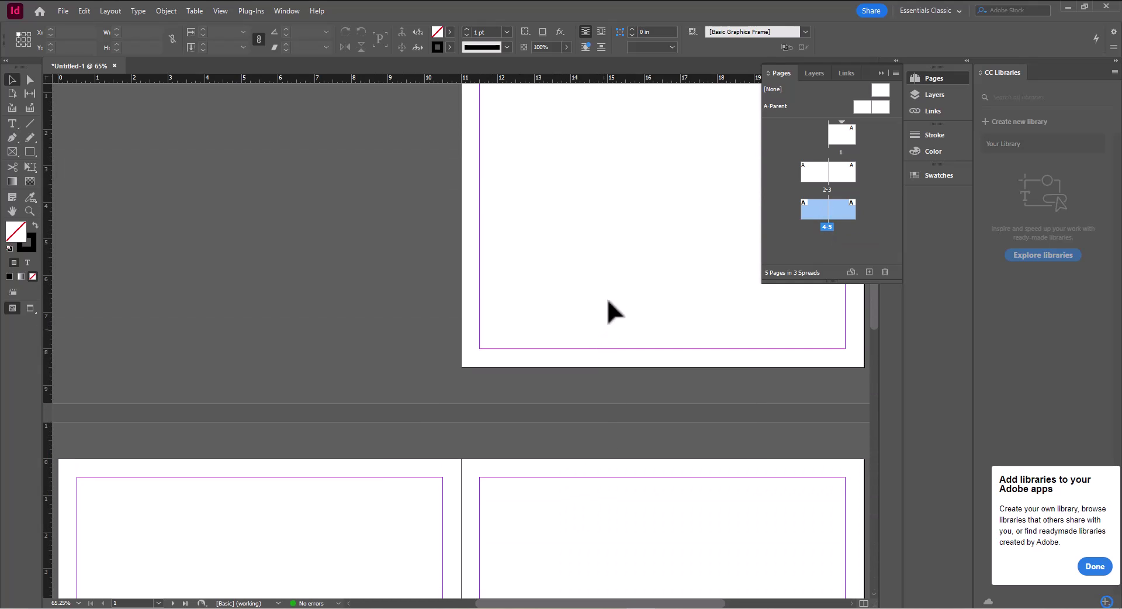
scroll(611, 269, "up", 1)
scroll(616, 292, "down", 3)
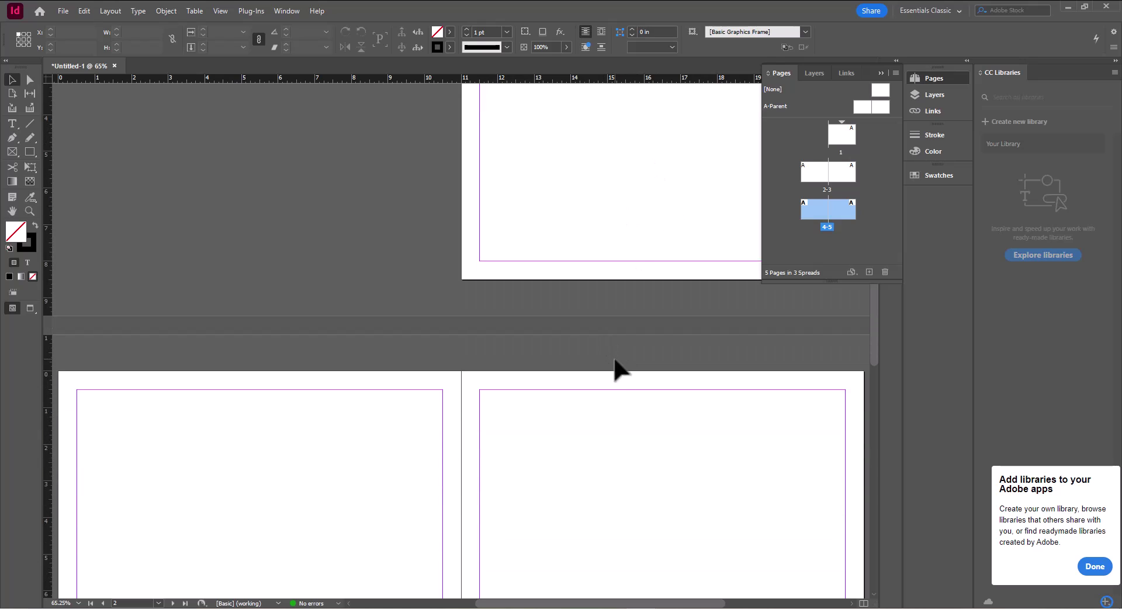
scroll(615, 360, "down", 3)
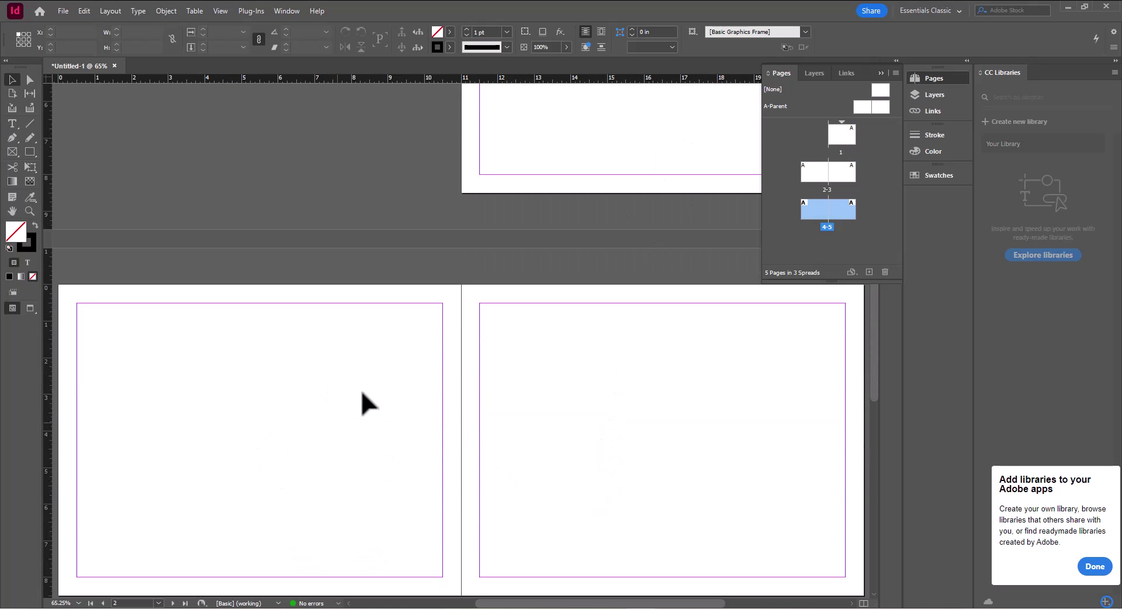
scroll(713, 356, "down", 7)
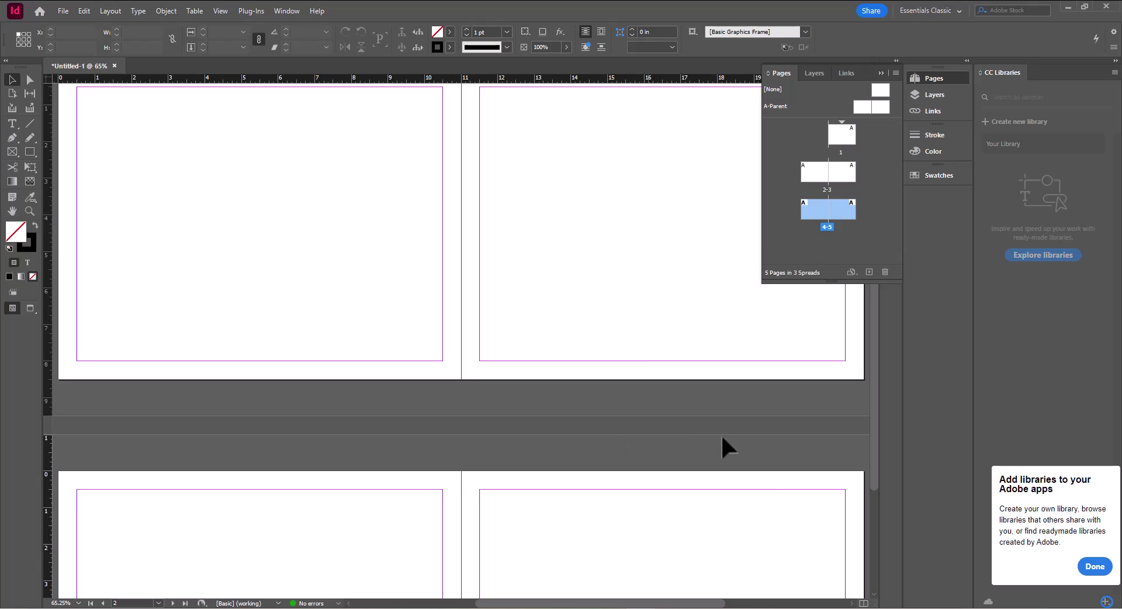
scroll(690, 430, "down", 8)
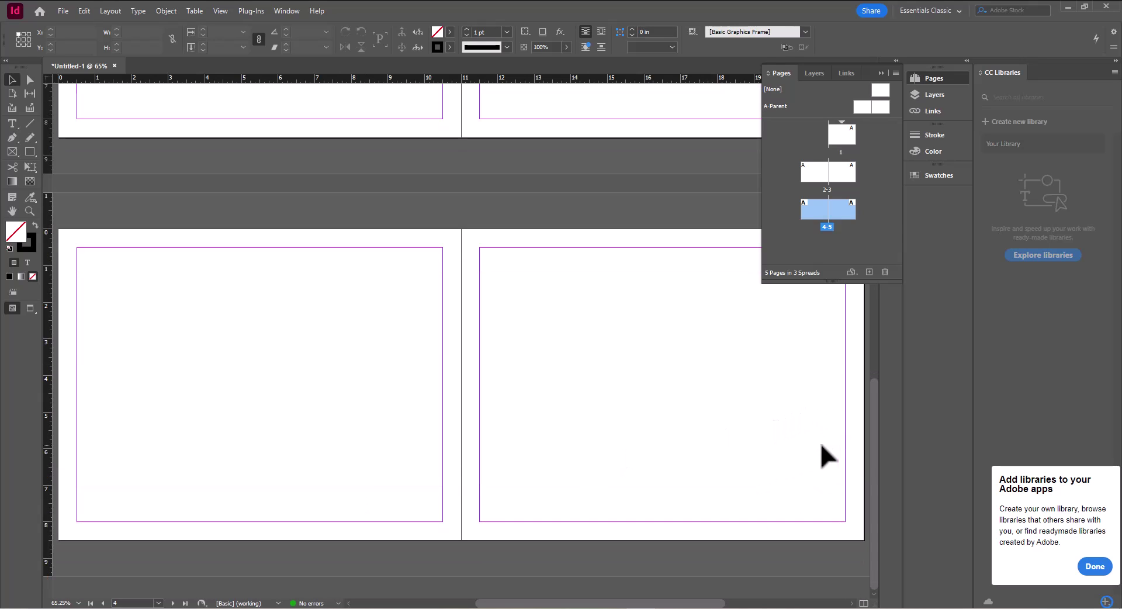
scroll(819, 443, "up", 6)
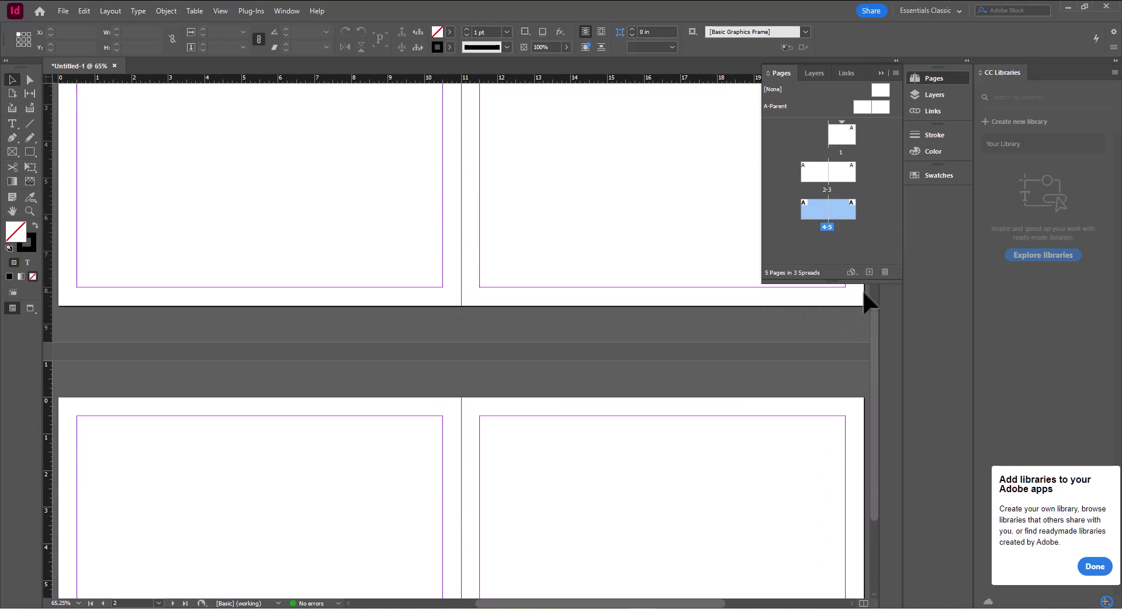
- Undo the addition of both A-Parent spreads
key("ctrl+z")
key("ctrl+z")
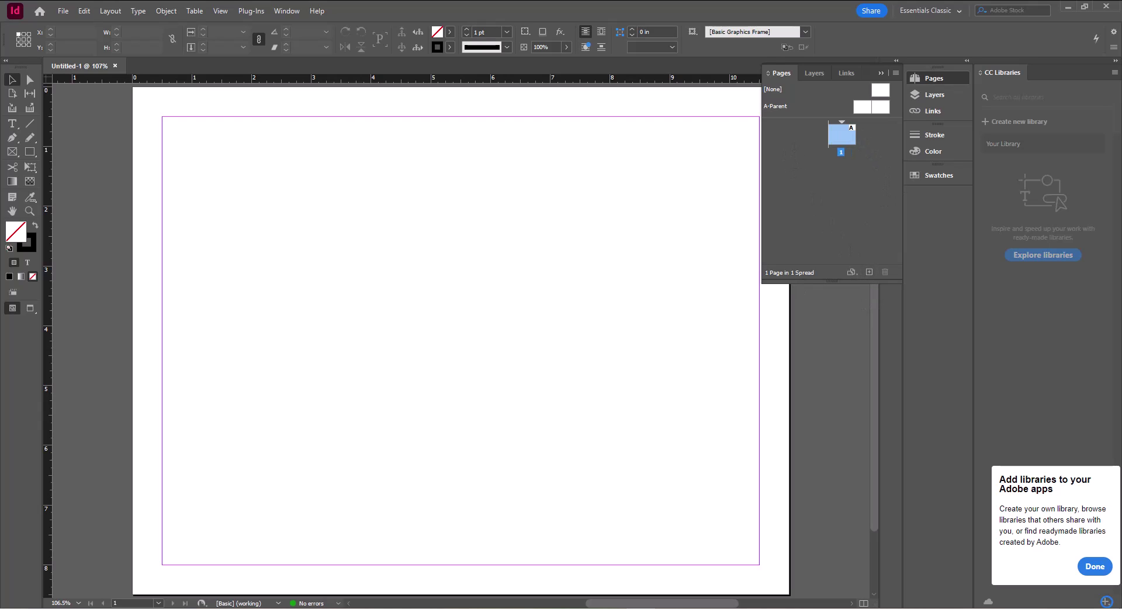
- Insert 2 pages after page 1 using the A-Parent parent page
right_click(800, 204)
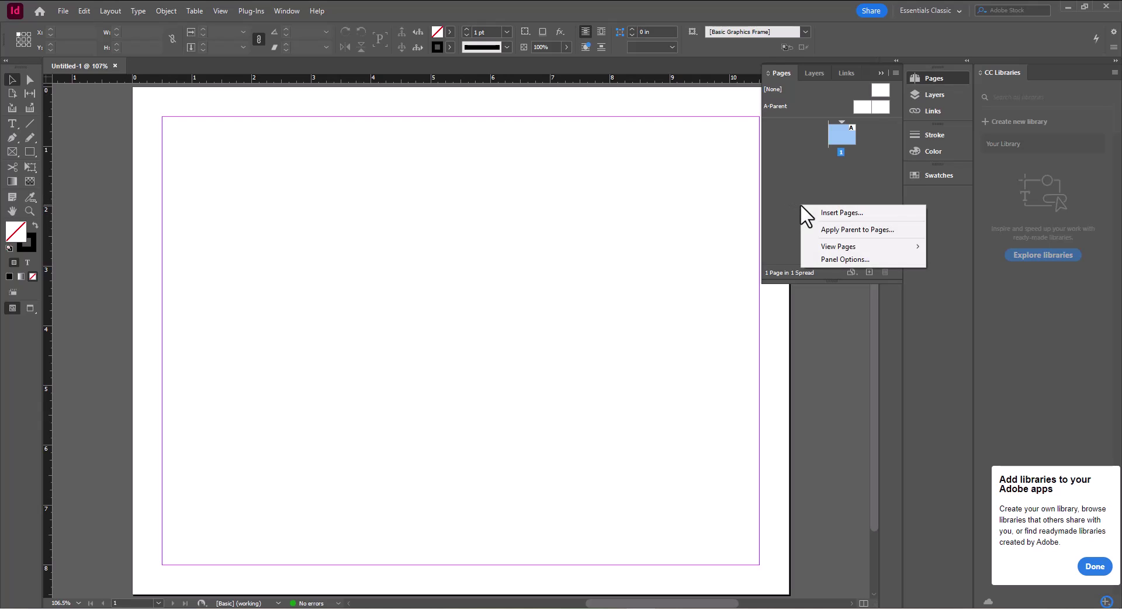
left_click(844, 212)
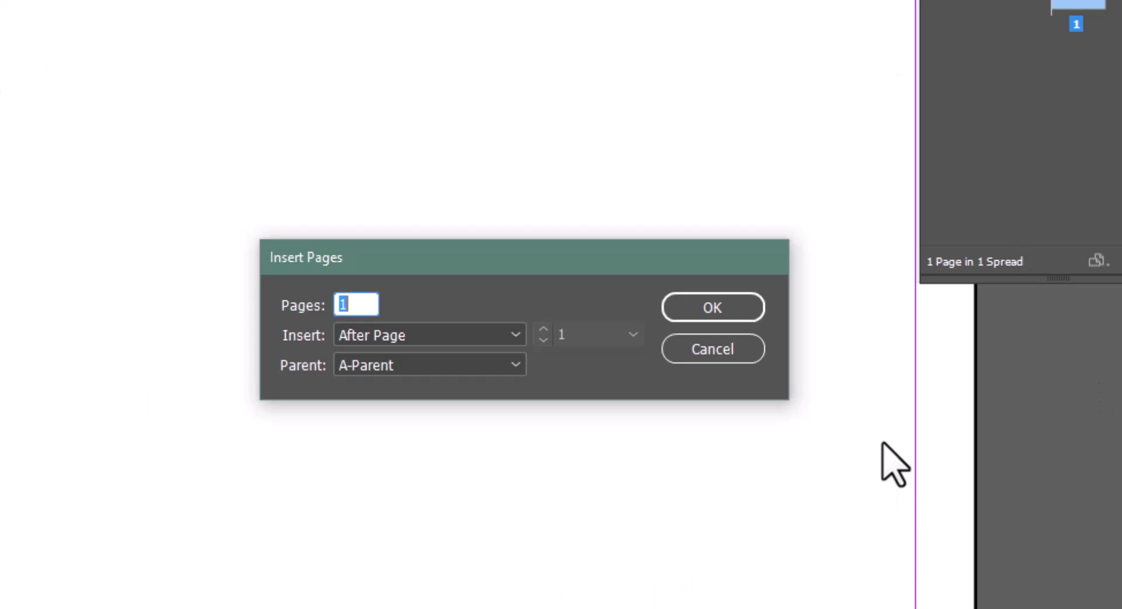
type("2")
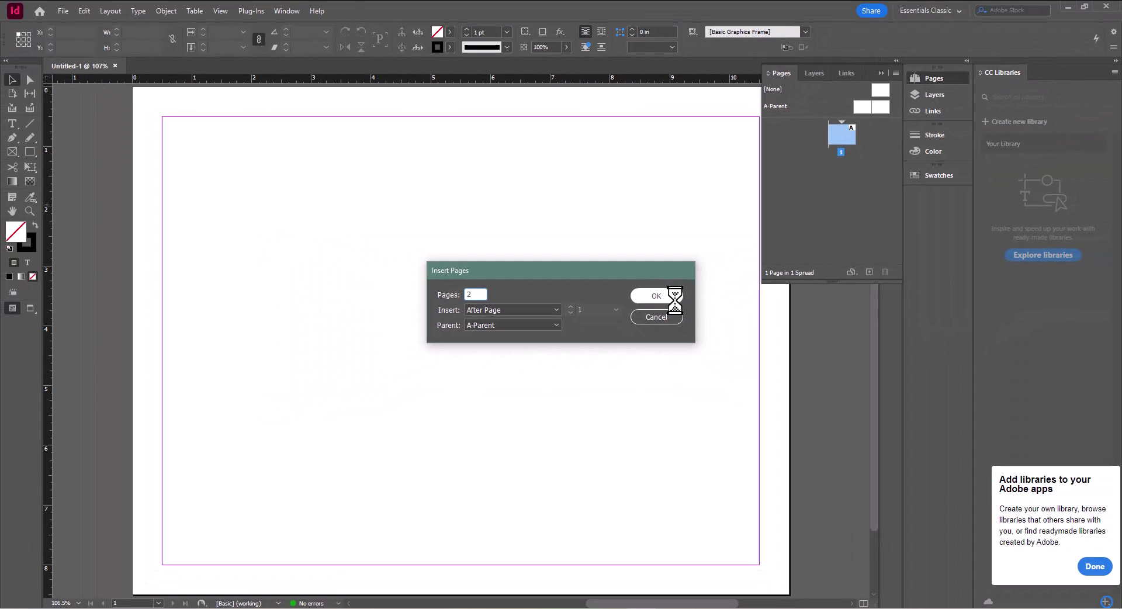
left_click(731, 308)
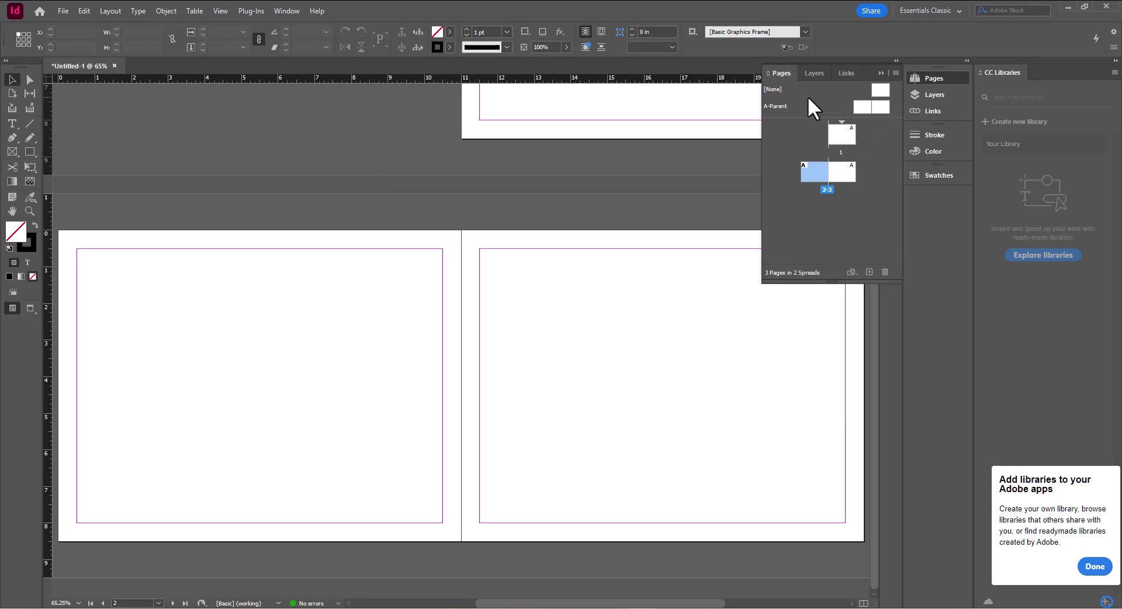
- Add another two-page A-Parent spread to the document and look over the spreads
left_click(777, 103)
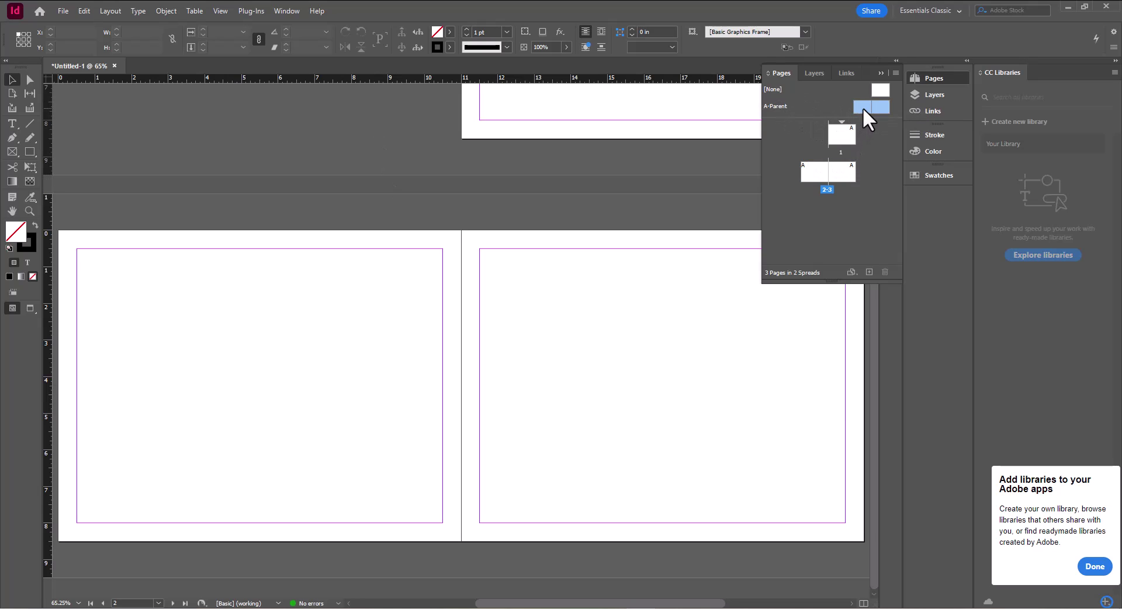
left_click_drag(776, 104, 792, 181)
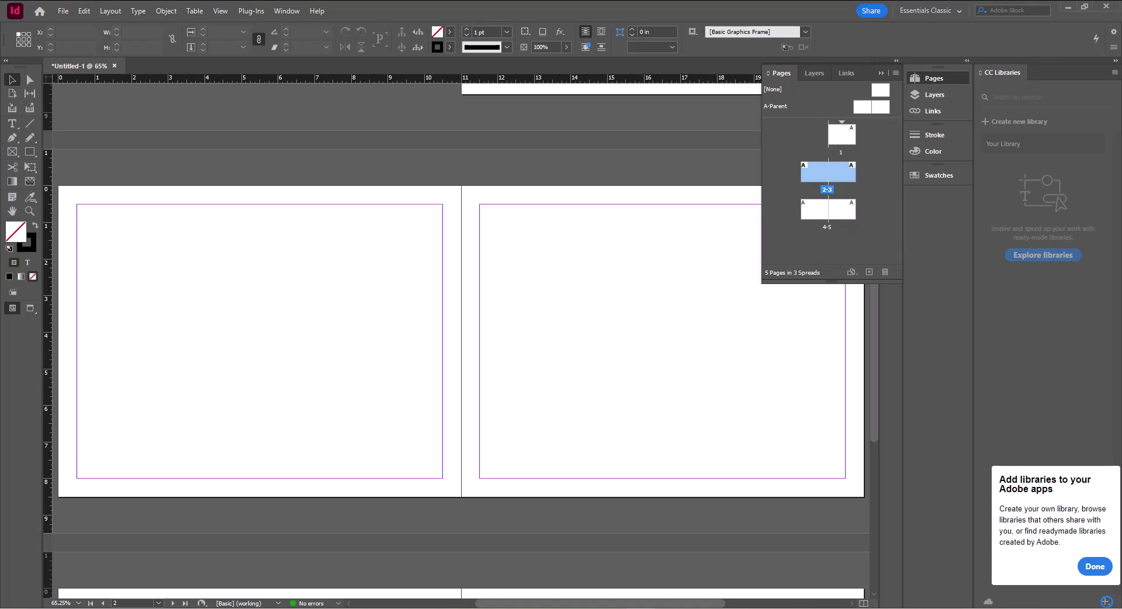
scroll(665, 436, "up", 5)
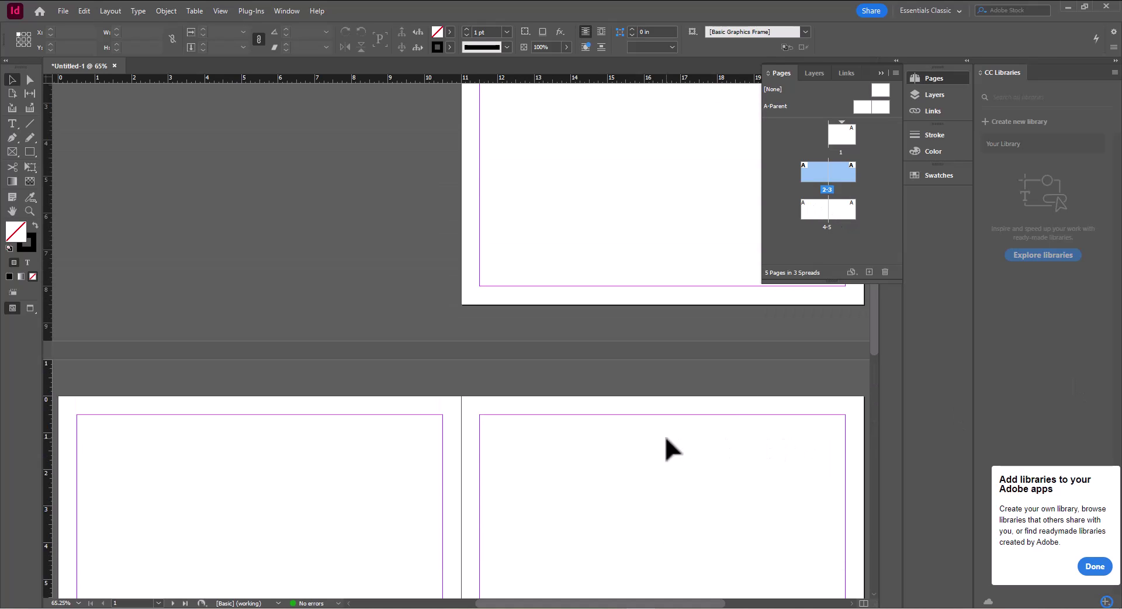
scroll(681, 421, "down", 5)
scroll(681, 431, "down", 4)
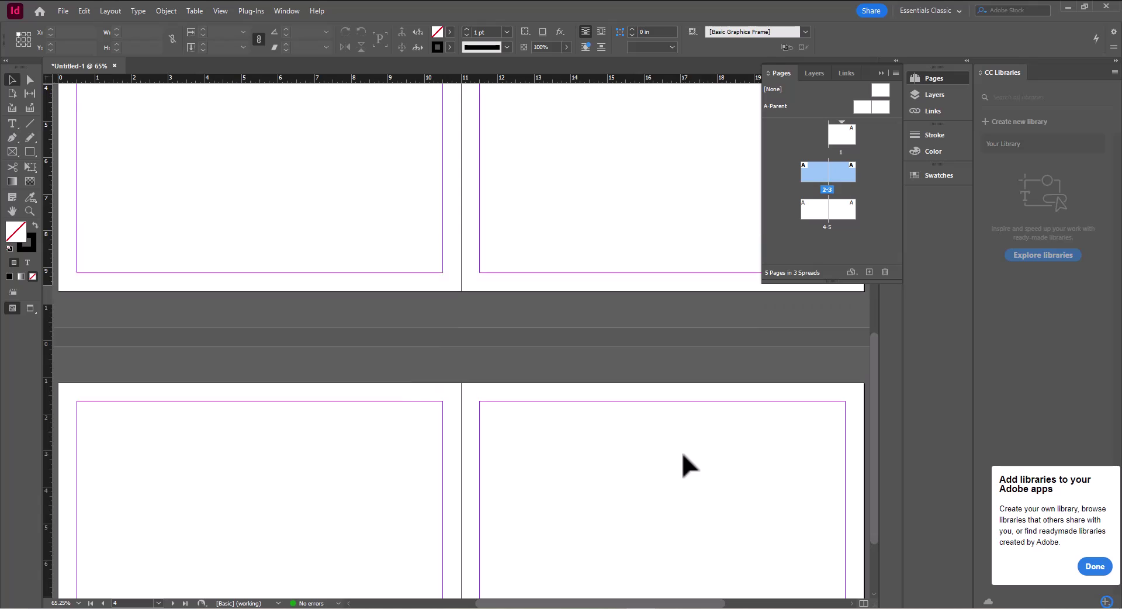
scroll(682, 456, "up", 9)
scroll(683, 455, "up", 3)
scroll(684, 448, "down", 2)
- Draw a rectangle about 22 in wide and 2 in high along the top edge of the pages 2-3 spread
key("p")
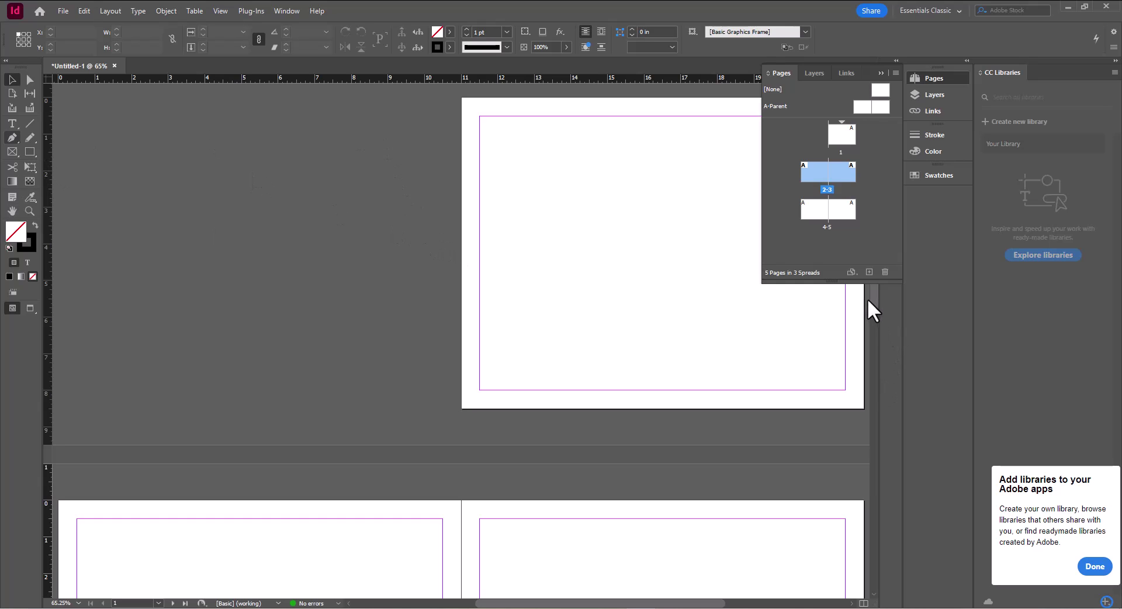
scroll(875, 304, "down", 5)
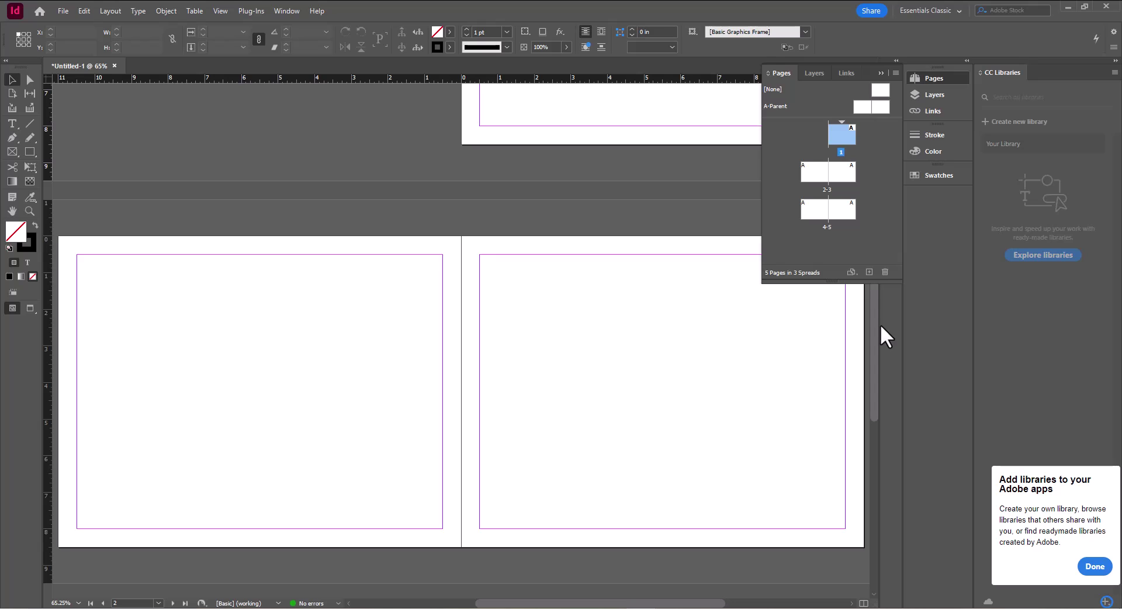
left_click(28, 152)
left_click_drag(58, 236, 752, 310)
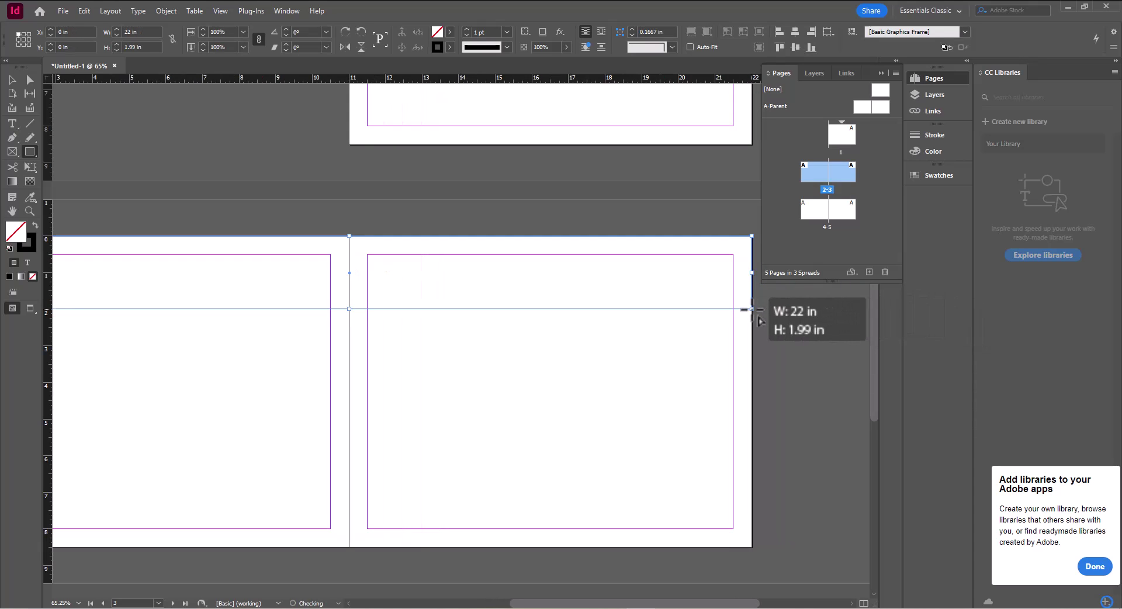
- Fill the rectangle along the top of the pages 2-3 spread with the cyan swatch C=100 M=0 Y=0 K=0
left_click(449, 32)
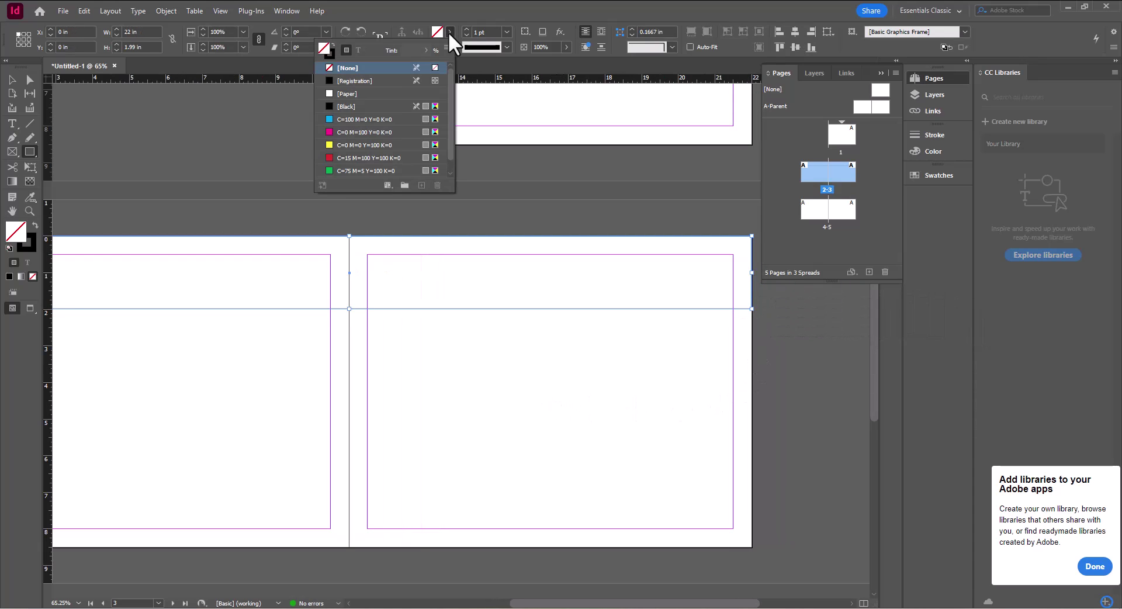
left_click(341, 121)
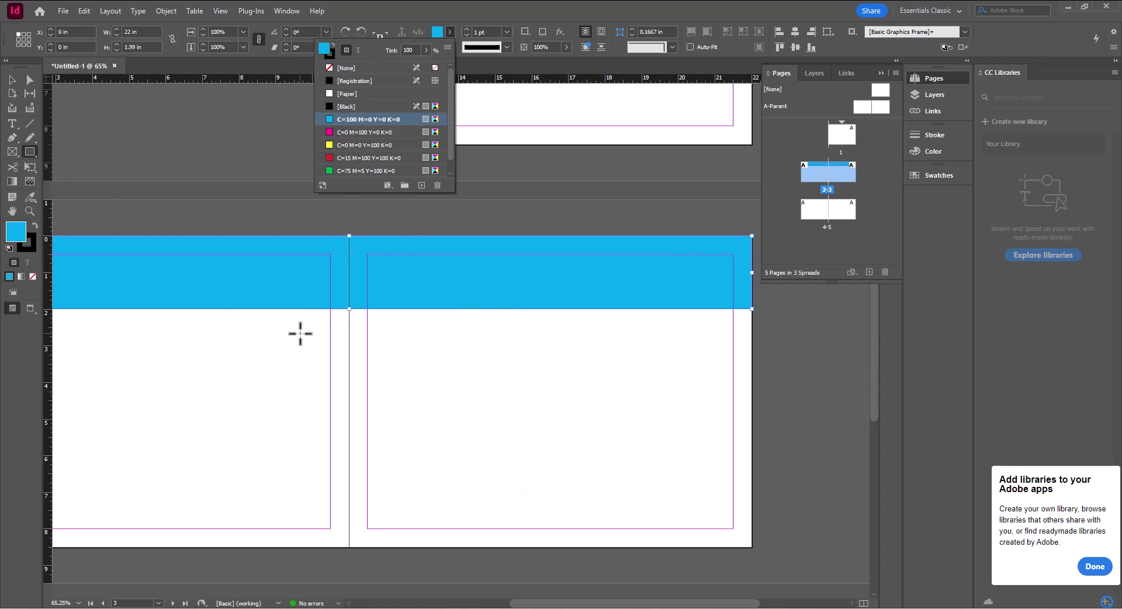
left_click(33, 153)
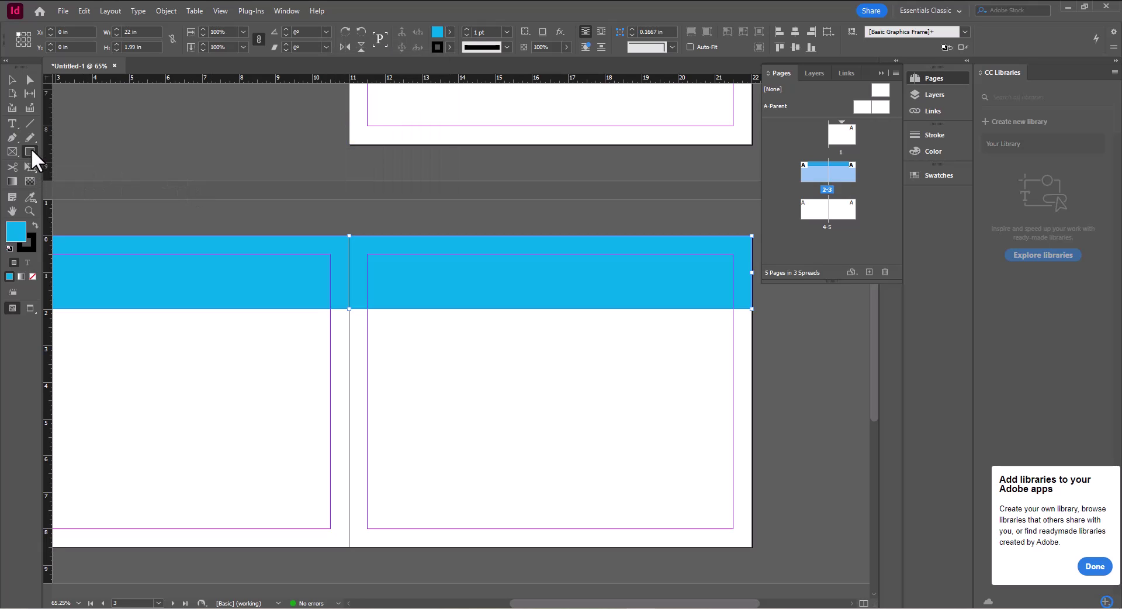
- Draw an ellipse about 6.16 x 3.64 in across the gutter of pages 2-3 and fill it with green C=75 M=5 Y=100 K=0
left_click(30, 149)
left_click(59, 179)
left_click_drag(296, 325, 520, 459)
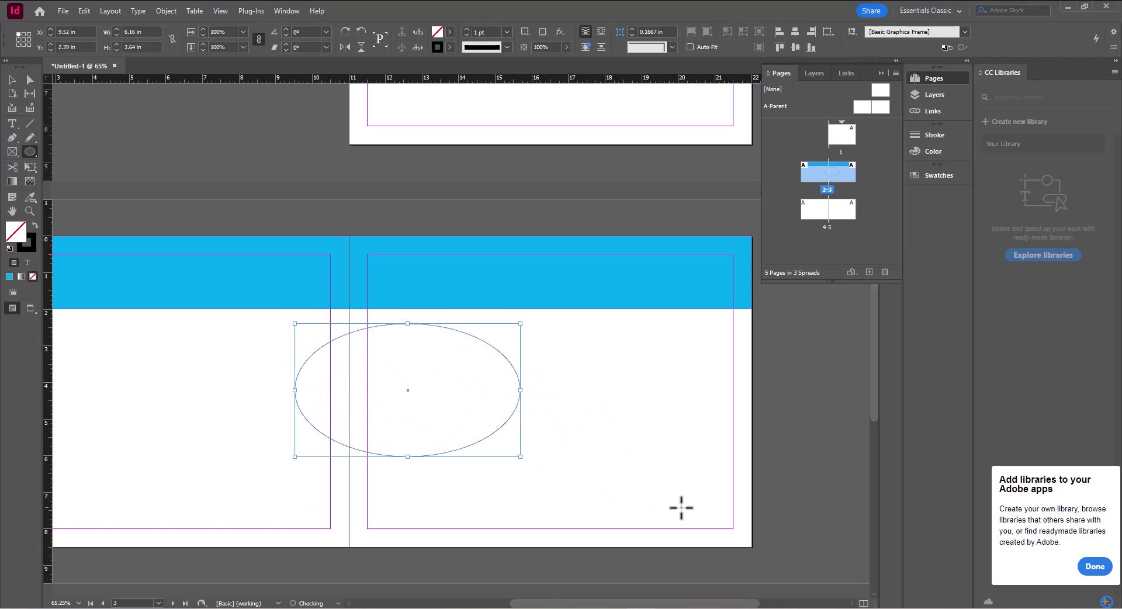
left_click(451, 29)
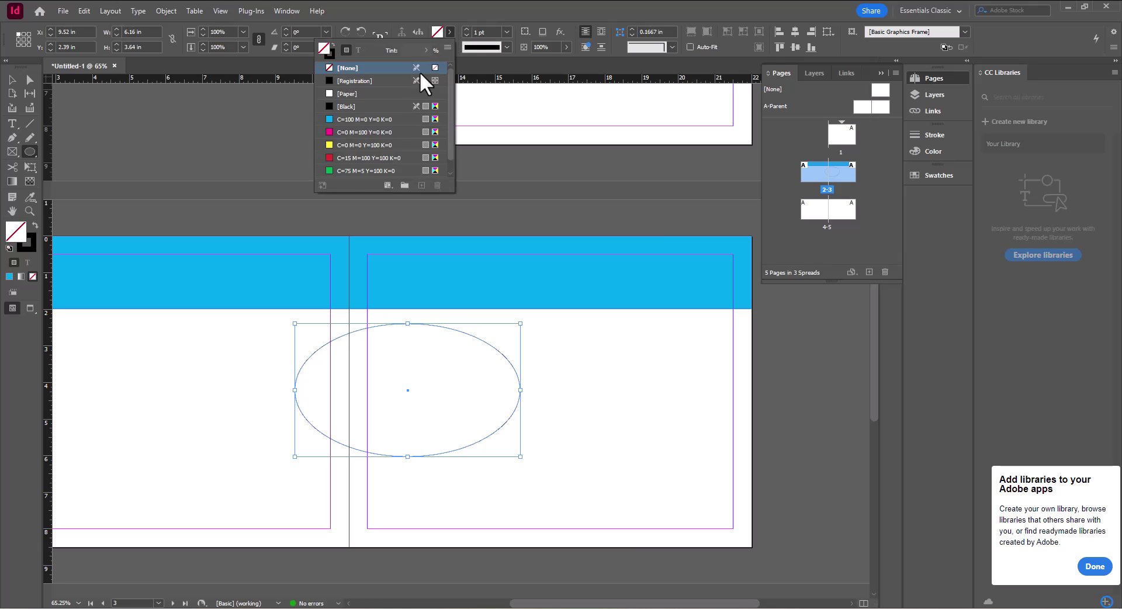
left_click(342, 170)
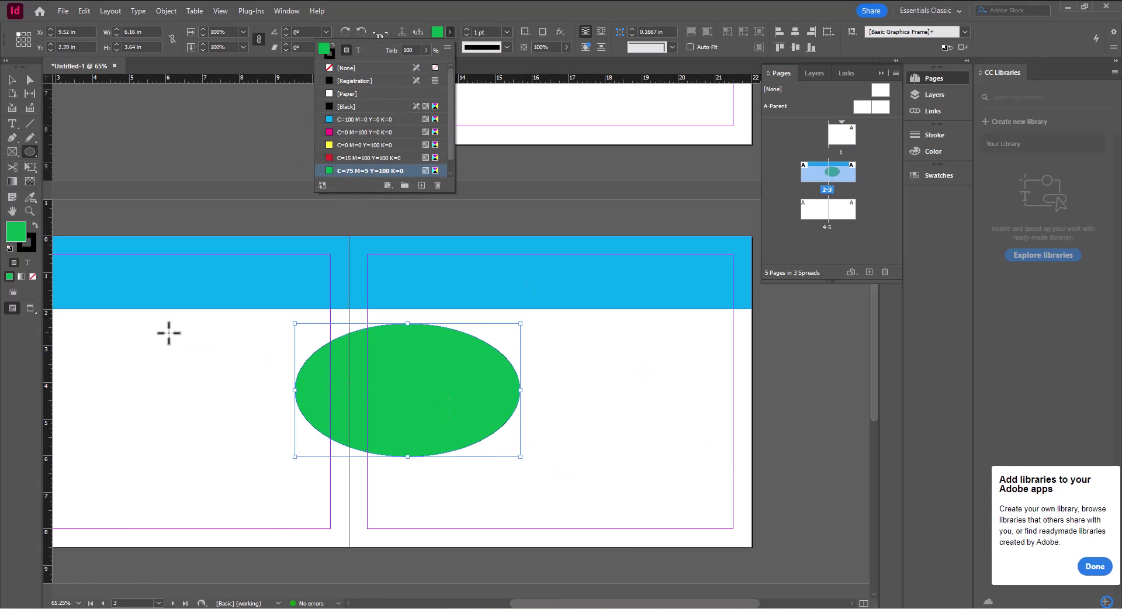
key("Escape")
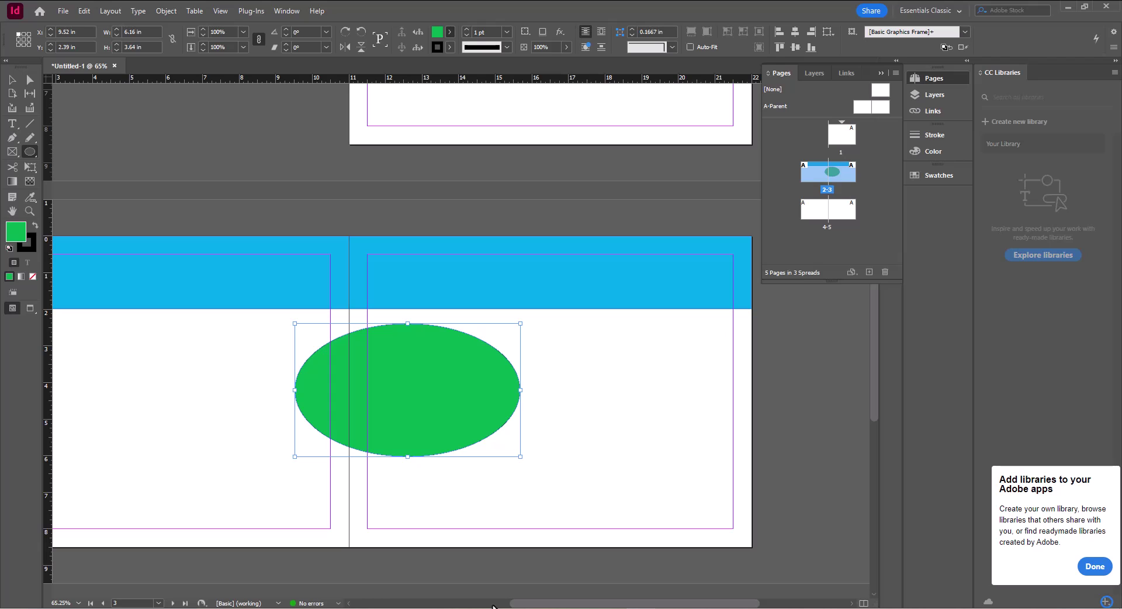
- Draw a text frame about 9.28 x 5.46 in on page 2 below the blue band and fill it with placeholder text
left_click_drag(513, 605, 445, 605)
key("v")
left_click(198, 323)
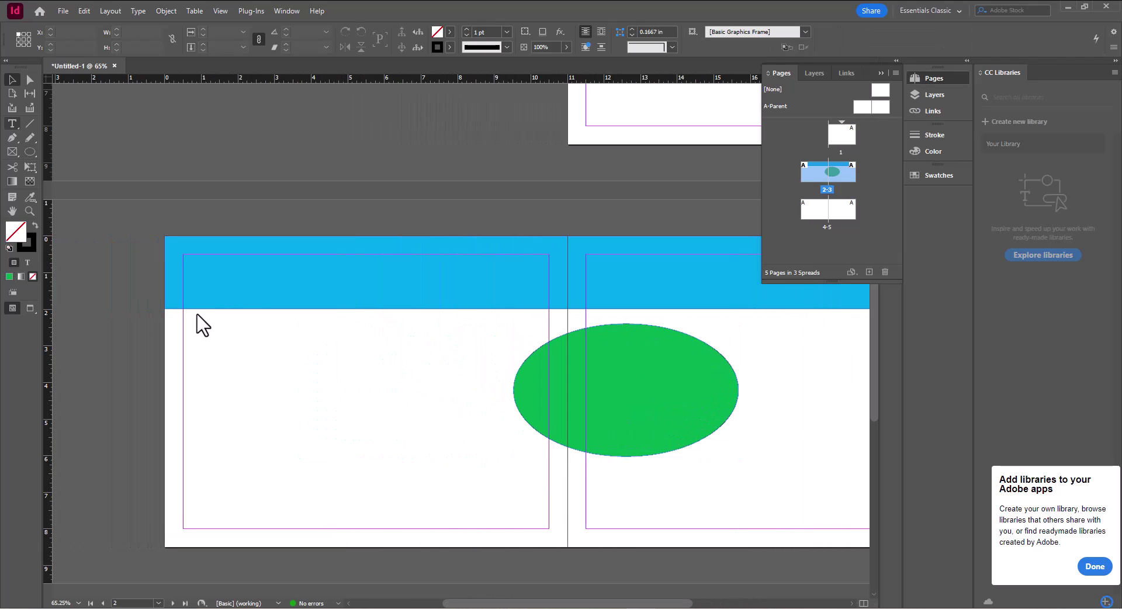
left_click(11, 123)
left_click_drag(202, 323, 544, 525)
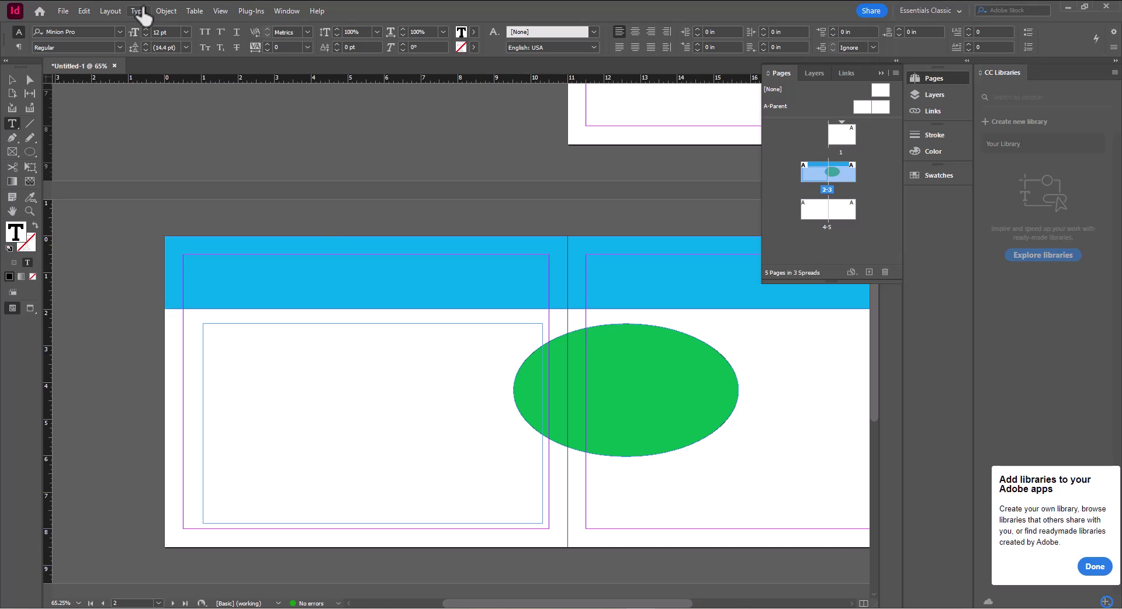
left_click(140, 10)
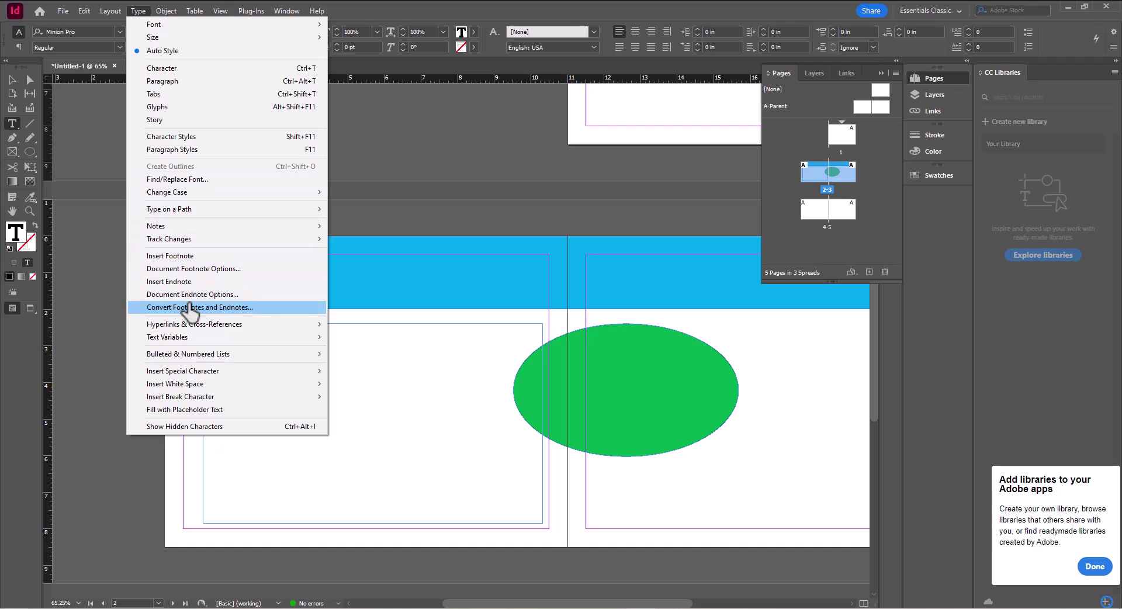
left_click(204, 409)
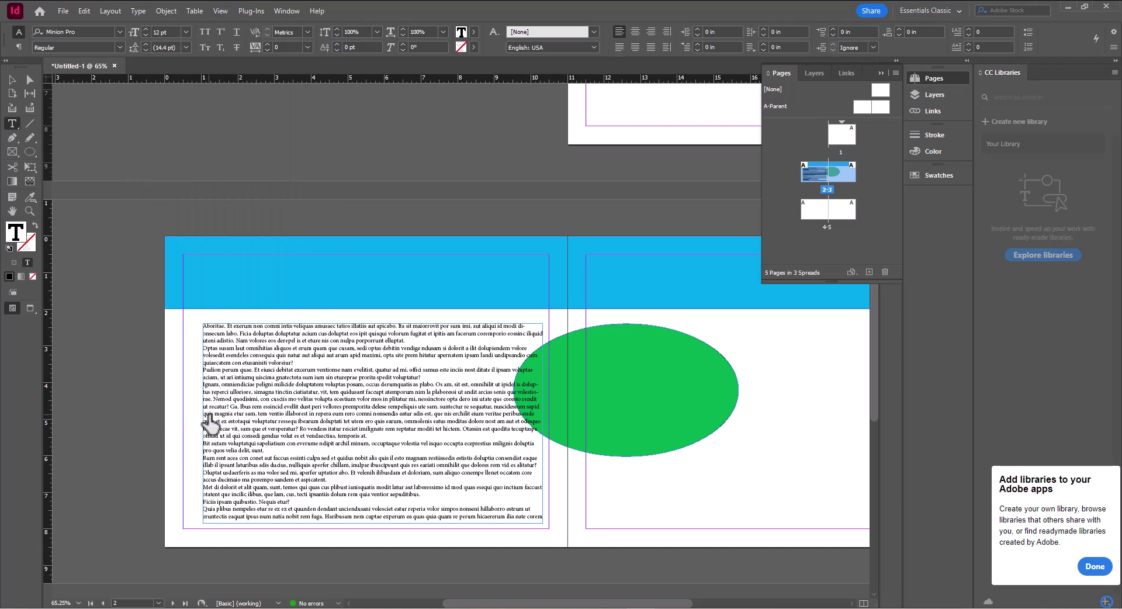
left_click(12, 80)
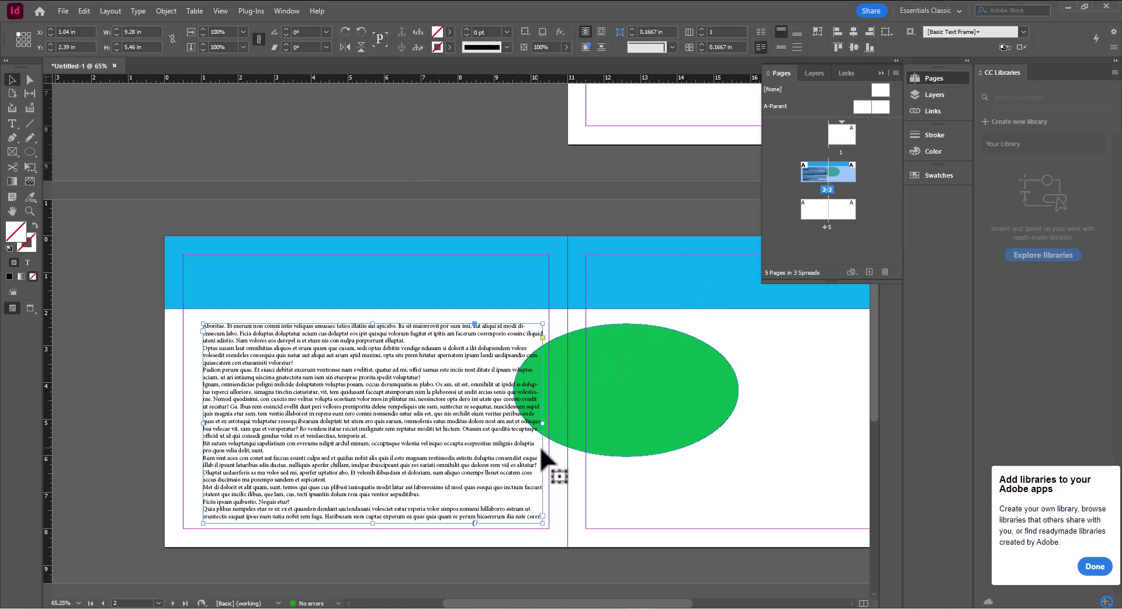
- Show the Text Wrap options and make text wrap around the green ellipse's object shape, trying the bounding-box wrap first
left_click(282, 13)
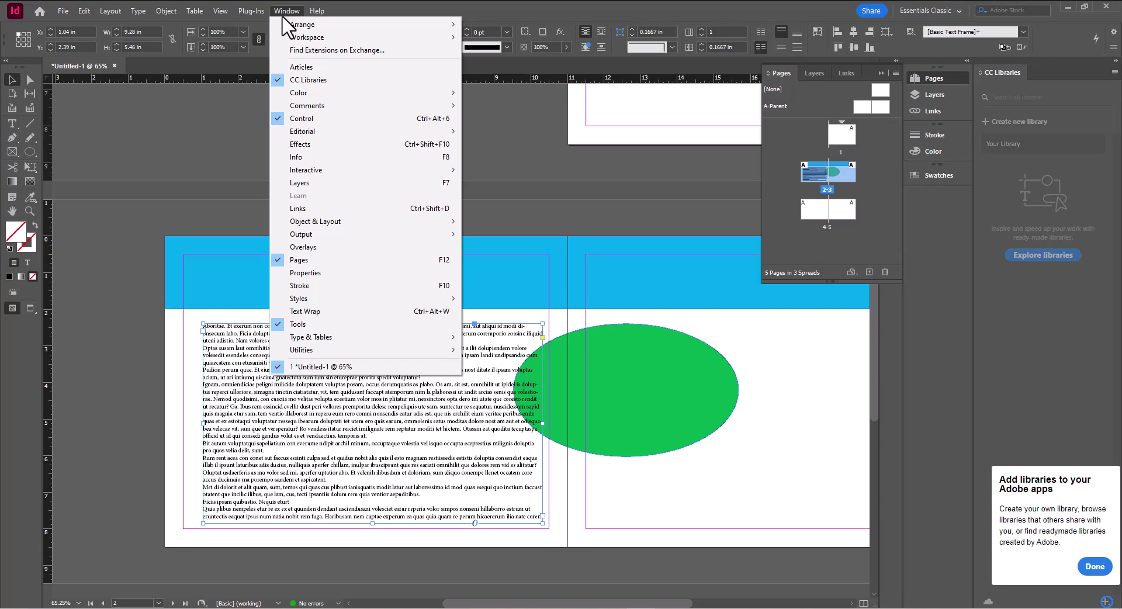
left_click(319, 311)
mouse_move(842, 302)
left_mouse_down()
mouse_move(871, 310)
mouse_move(823, 307)
left_mouse_up()
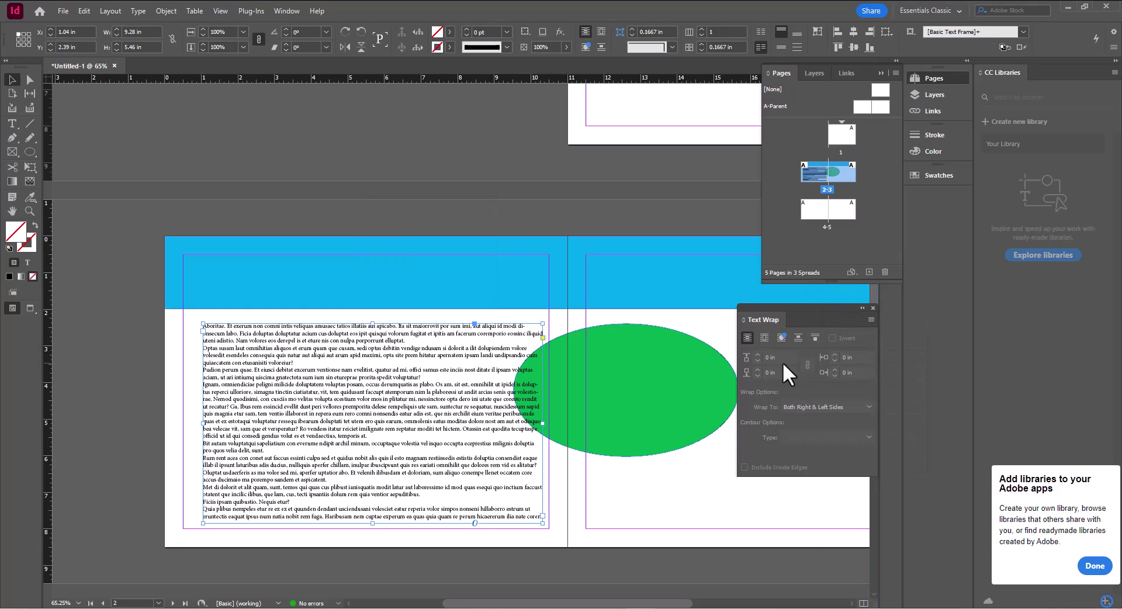
left_click(658, 356)
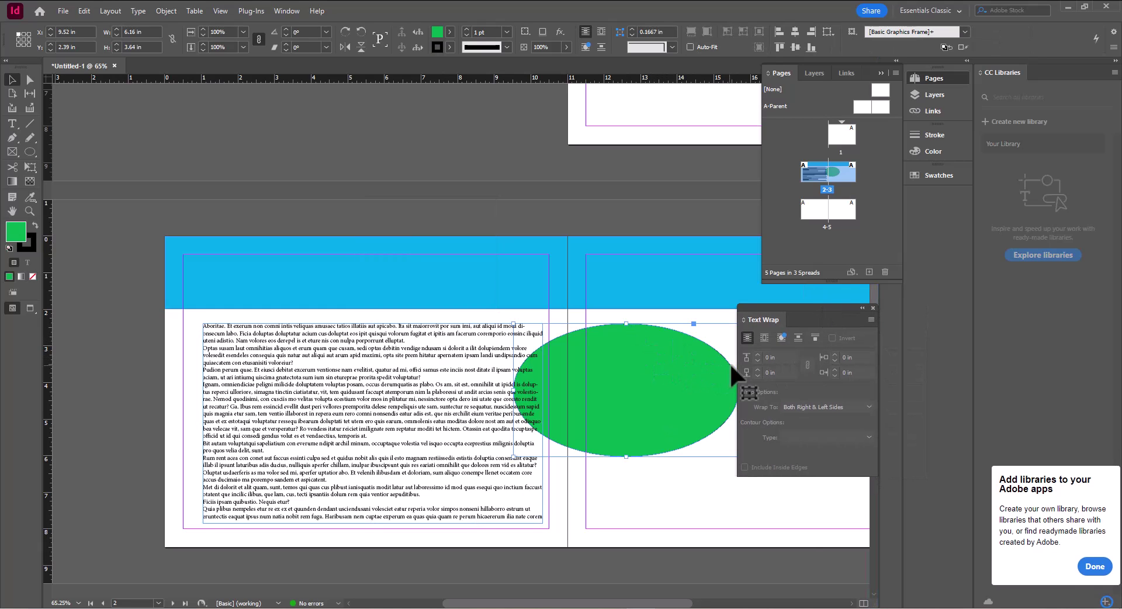
left_click(765, 338)
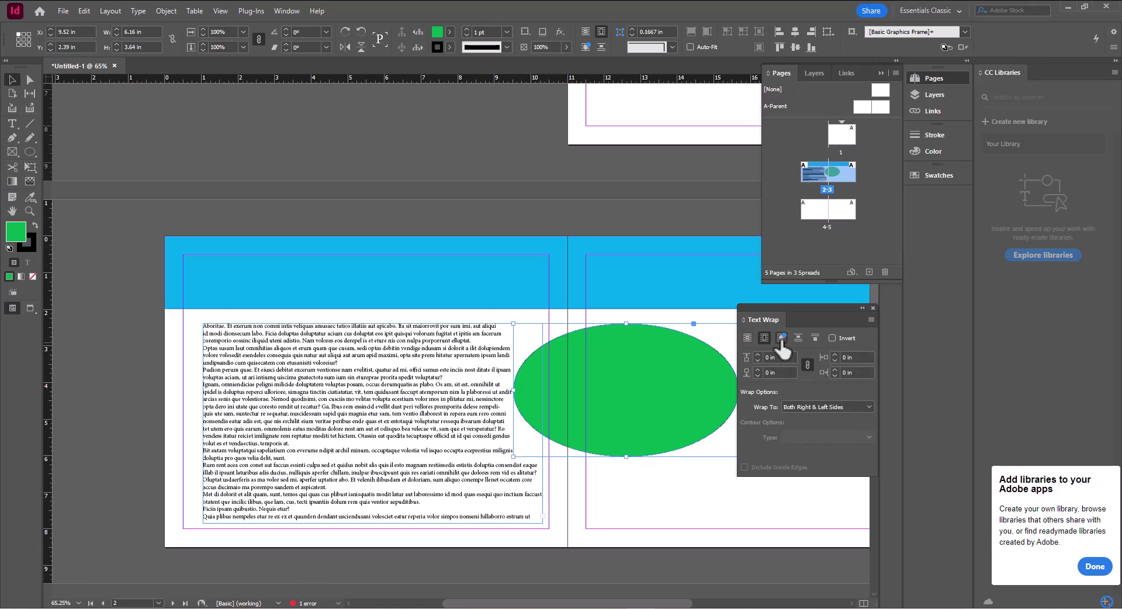
left_click(781, 338)
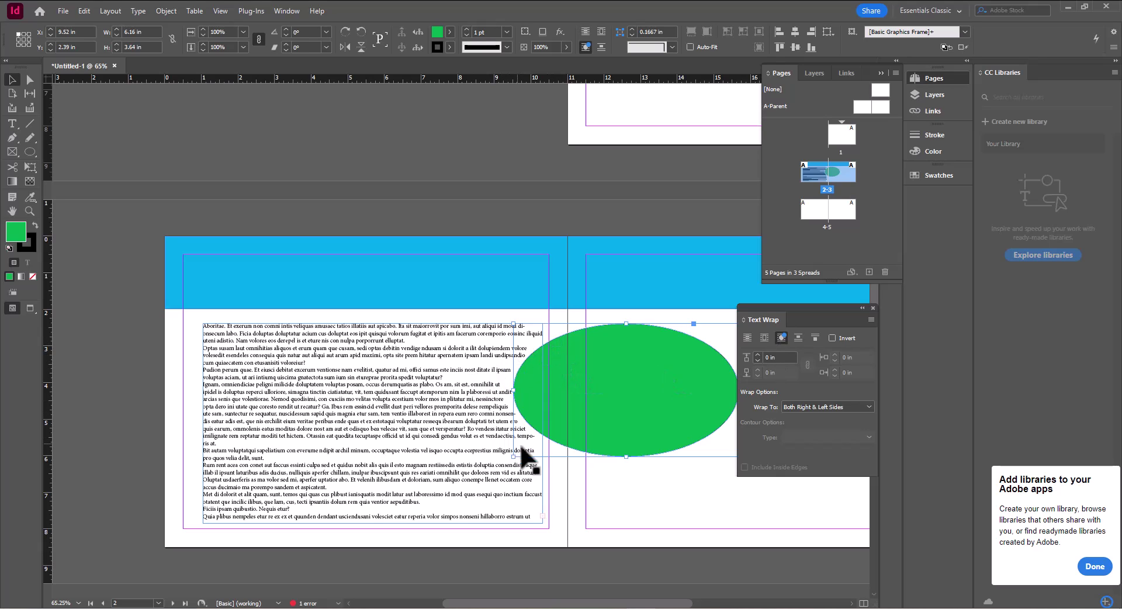
- Set the green ellipse's text wrap offset to 0.25 in and deselect it
left_click(778, 357)
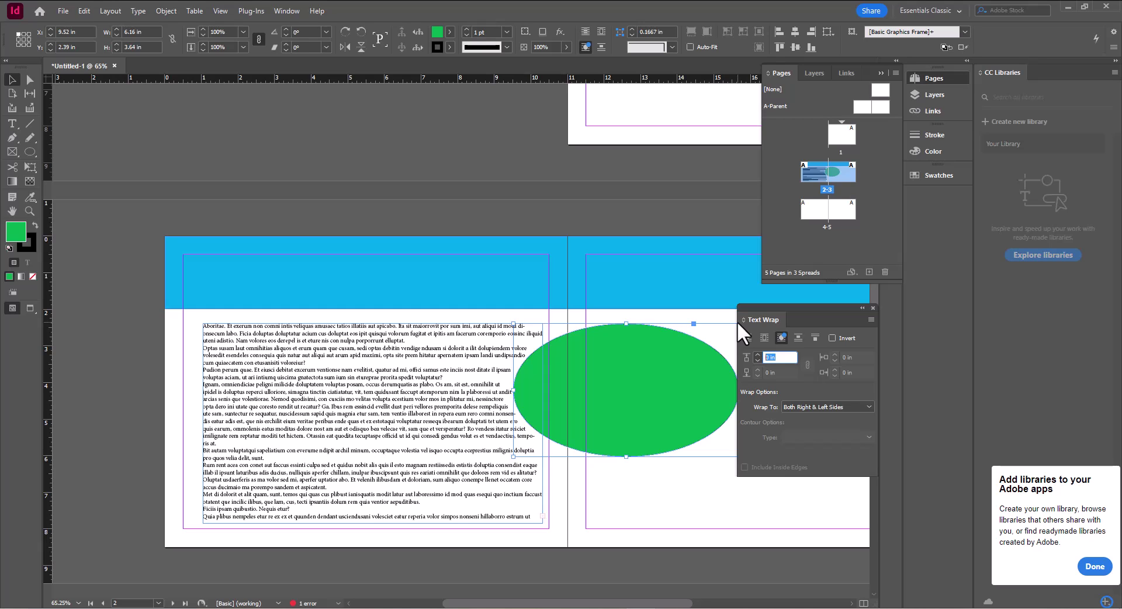
type(".25")
key("Return")
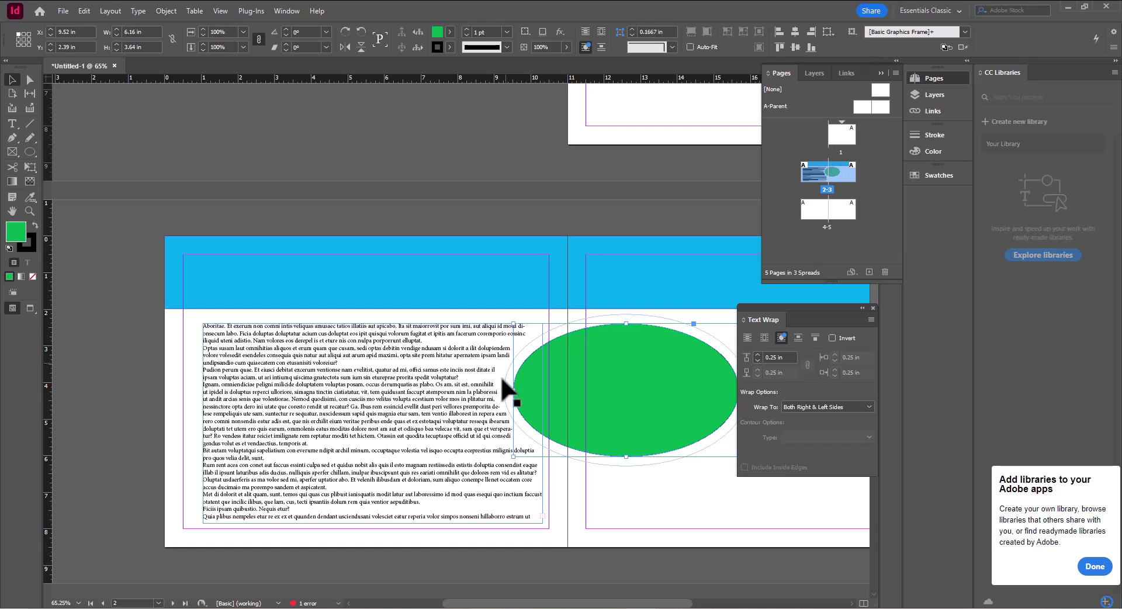
left_click(366, 159)
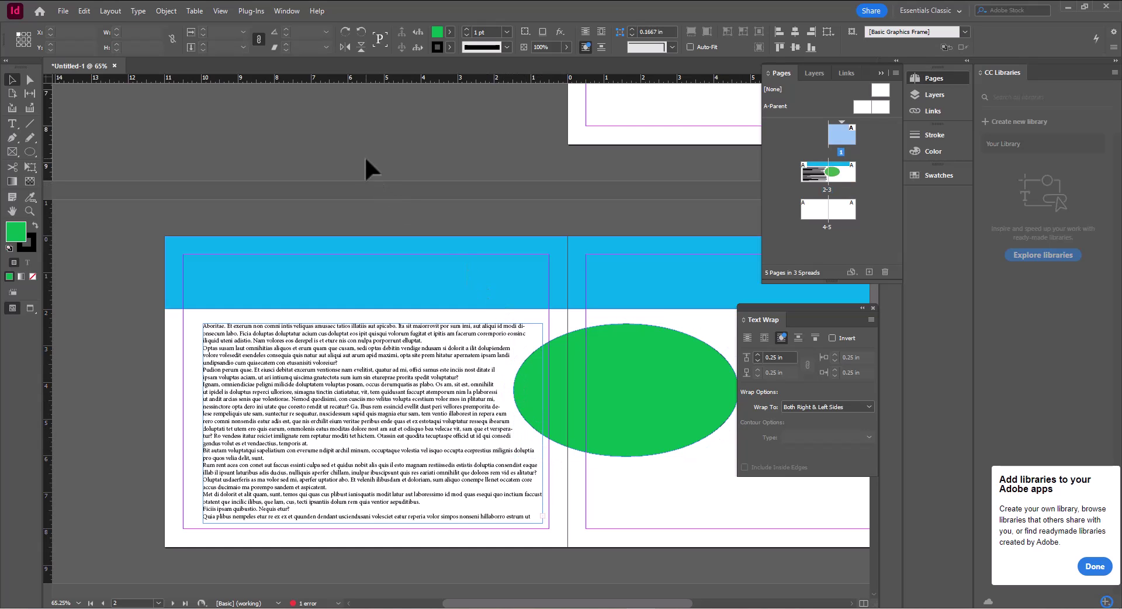
- Draw a text frame on page 3 below the blue band, overlapping the ellipse, and fill it with placeholder text
left_click_drag(481, 604, 575, 604)
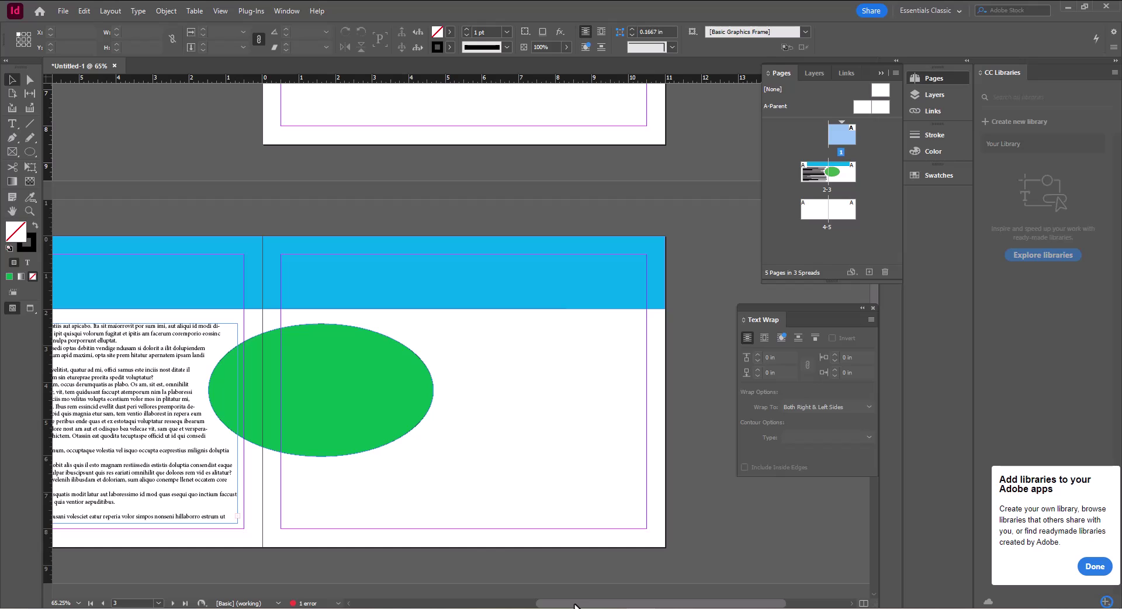
left_click(12, 123)
left_click_drag(289, 314, 643, 526)
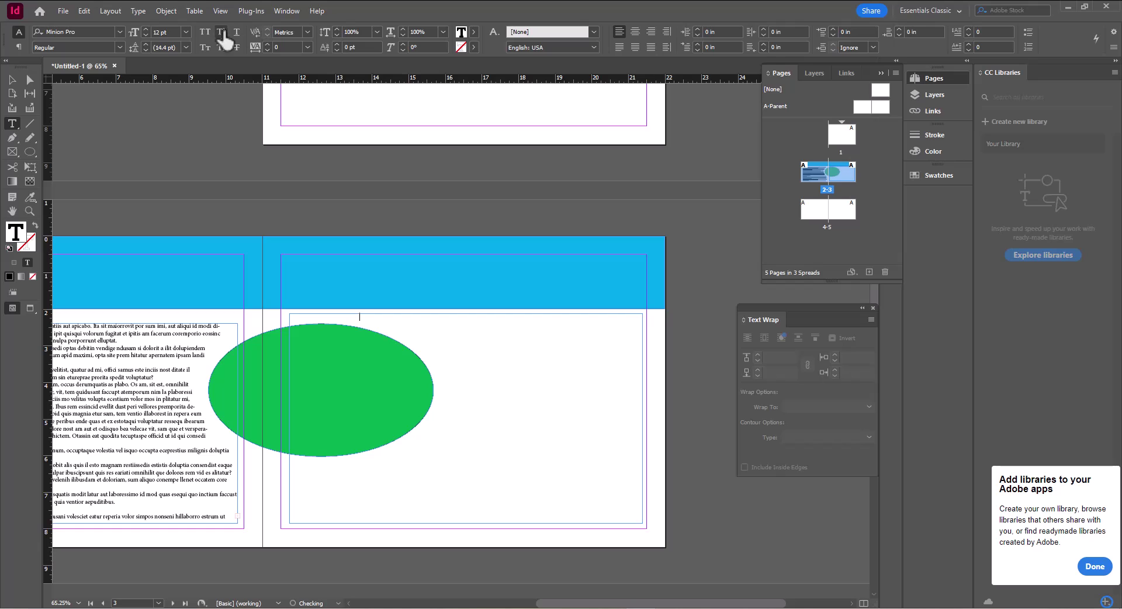
left_click(146, 10)
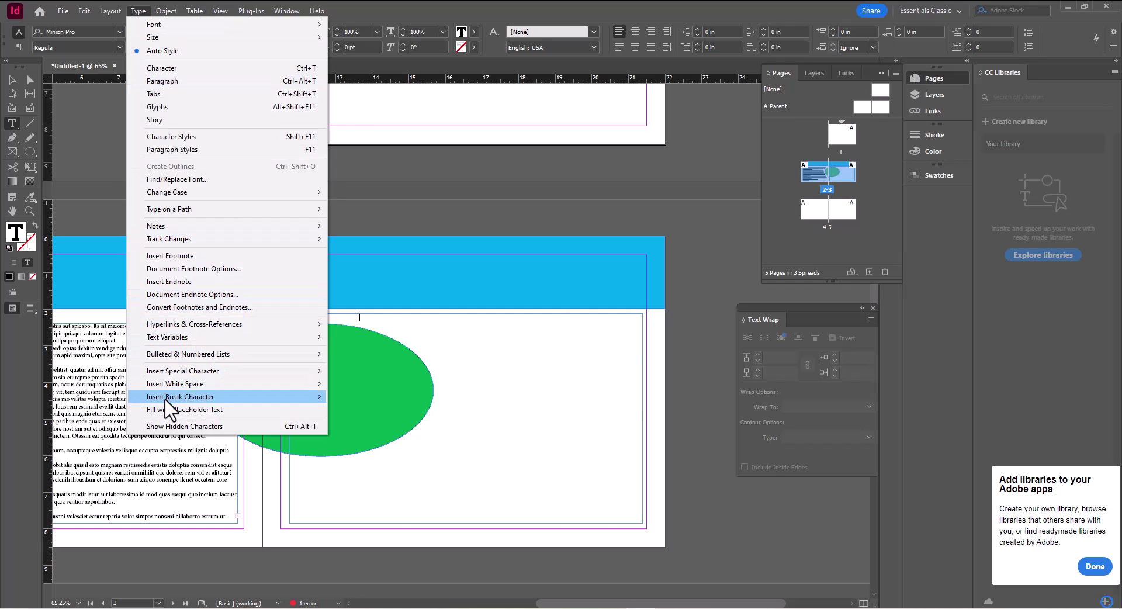
left_click(242, 410)
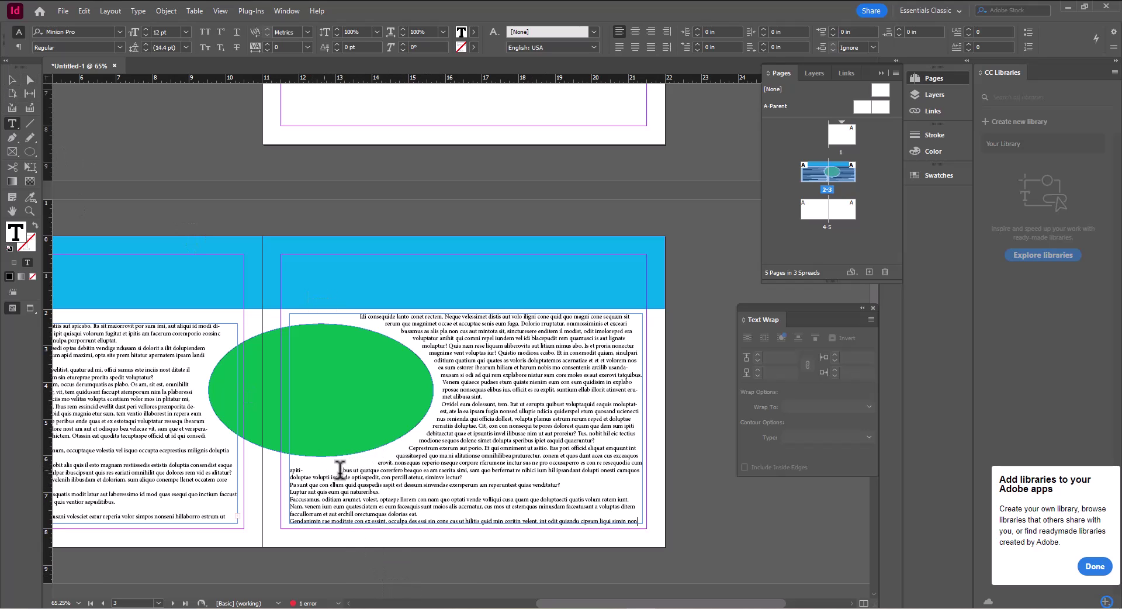
left_click(11, 80)
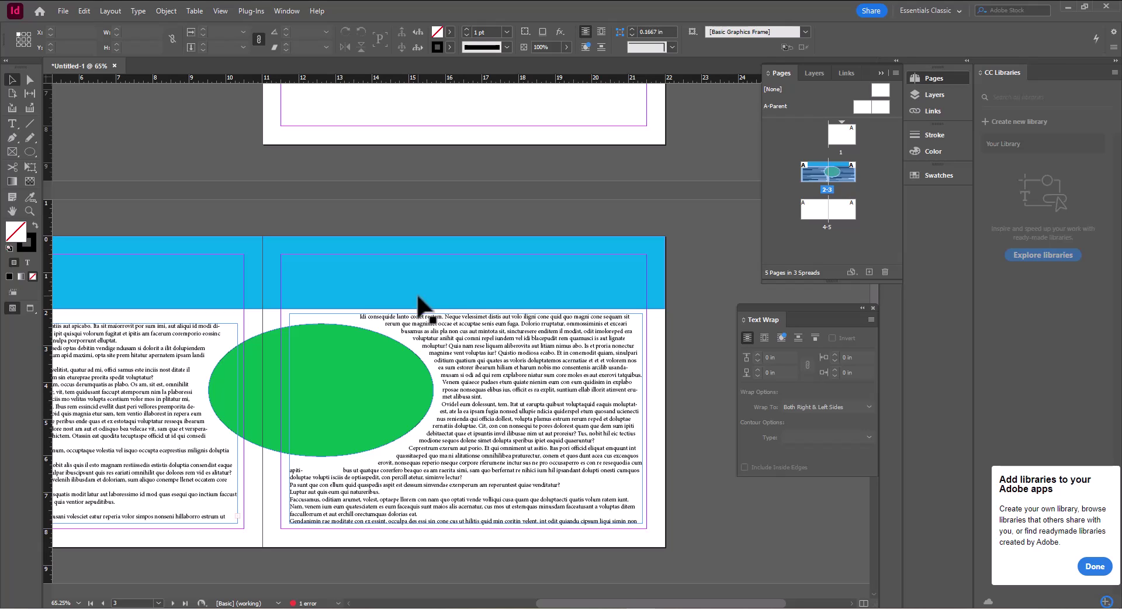
- Save the document in the Documents folder as Booklet in InDesign 2024 format
left_click(63, 9)
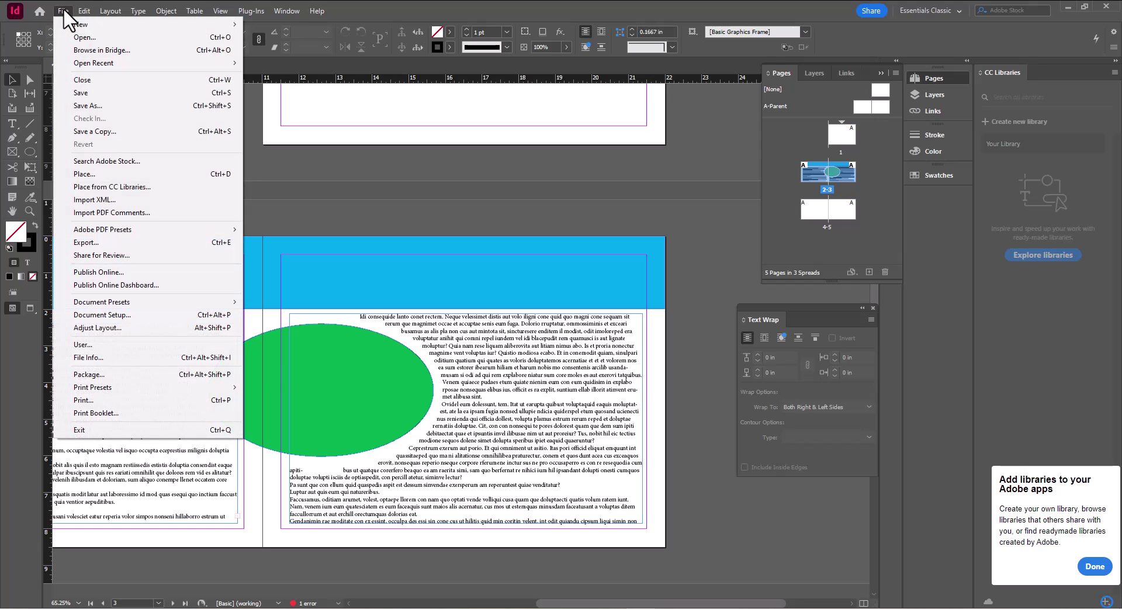
left_click(105, 93)
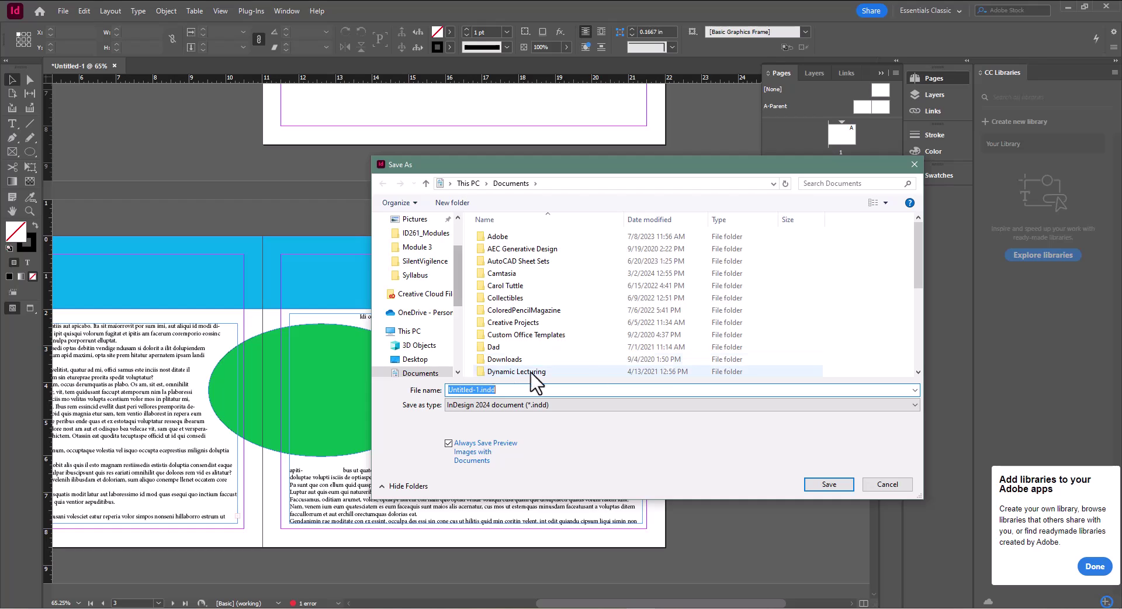
left_click_drag(501, 390, 381, 360)
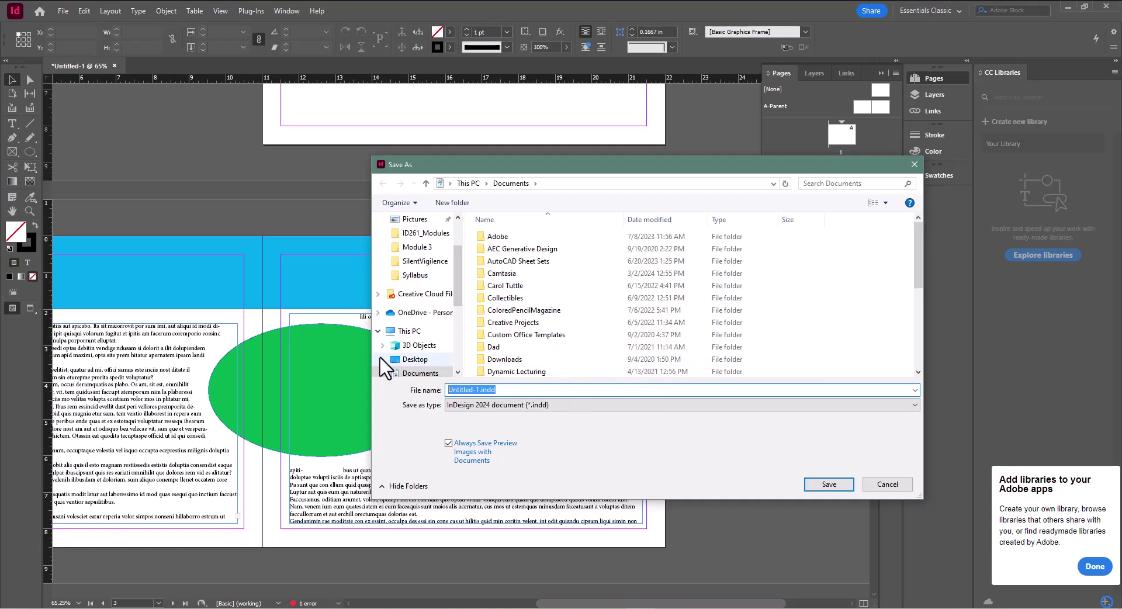
type("Booklet")
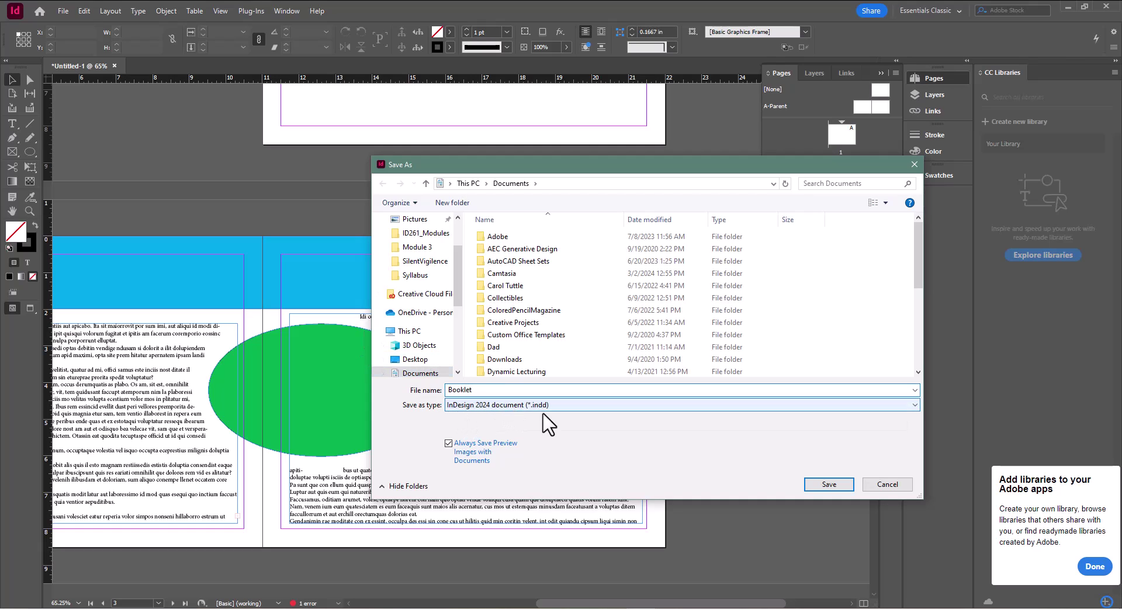
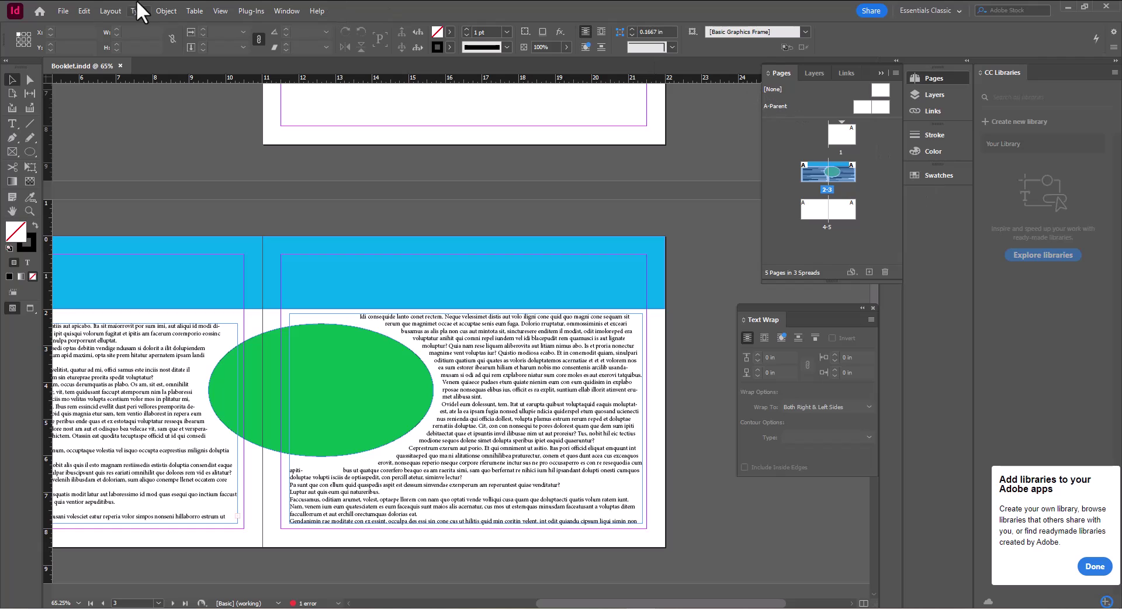
- Open the print settings for the booklet and review the available printers, keeping Adobe PDF as the printer
left_click(63, 8)
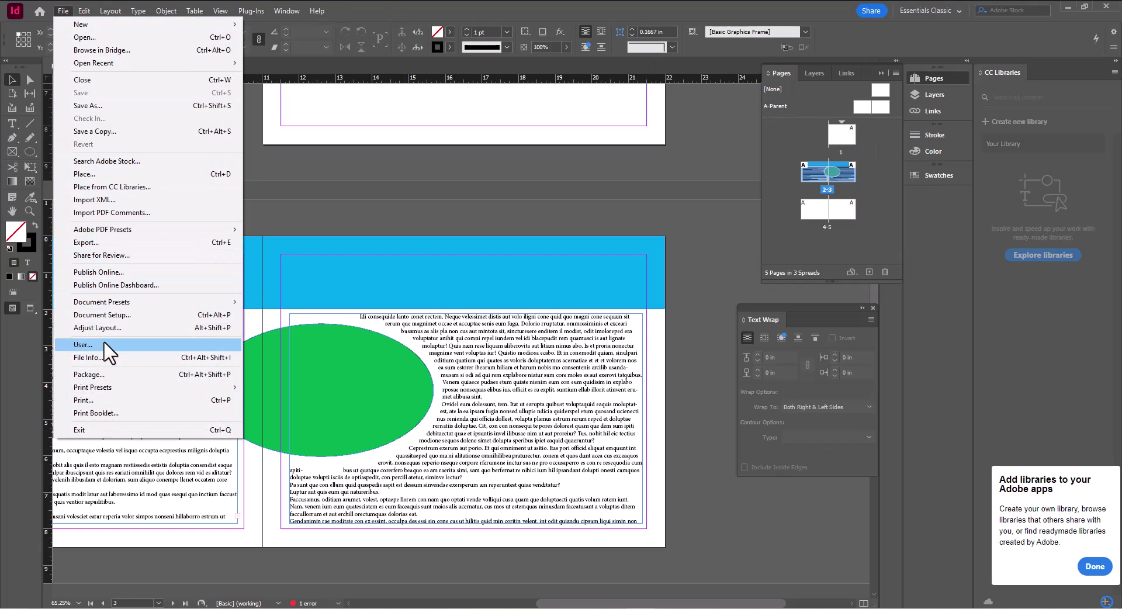
left_click(83, 400)
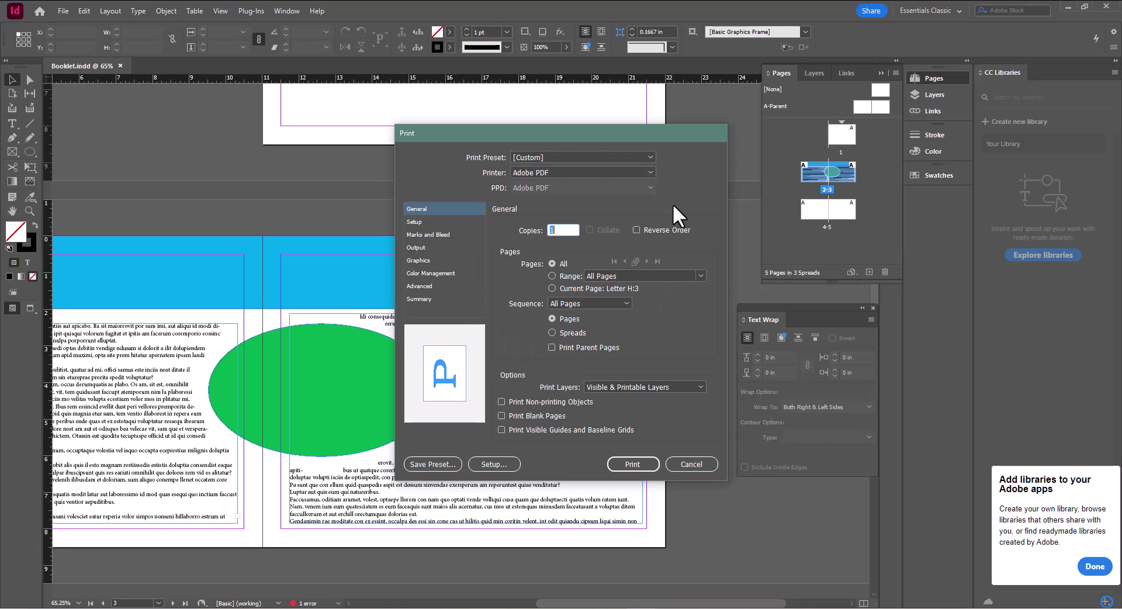
left_click(649, 173)
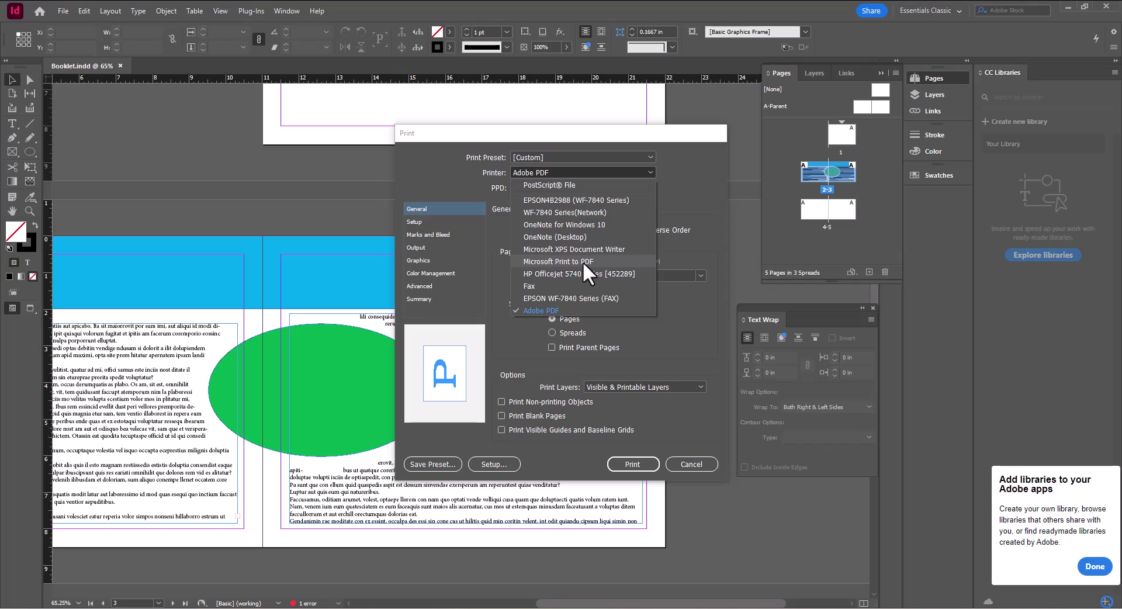
left_click(696, 185)
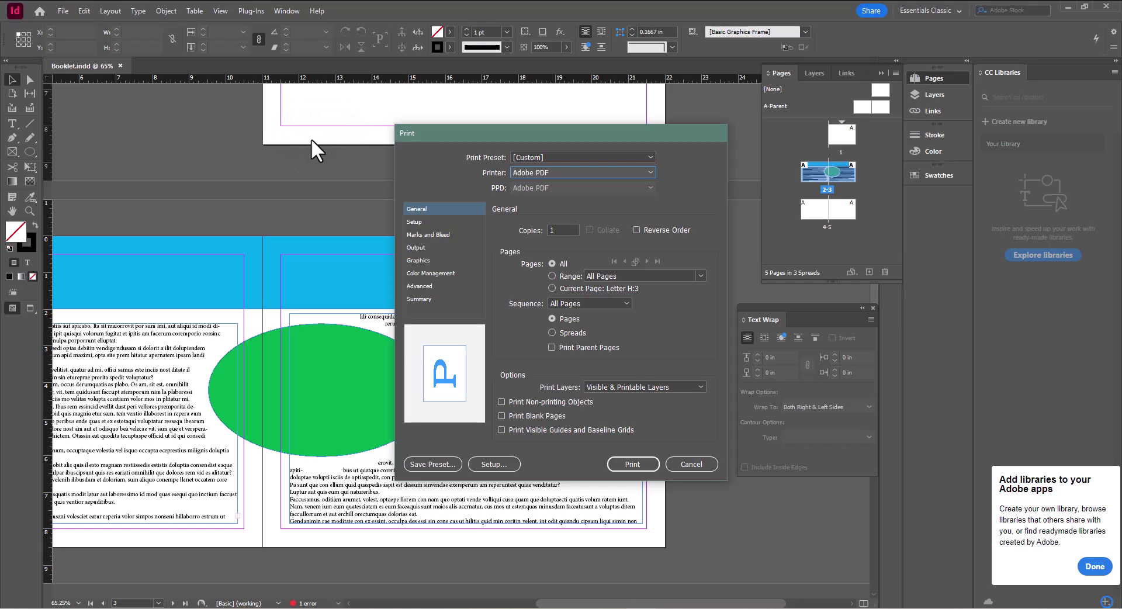
- Review the paper sizes available in the print setup, keeping Letter as the paper size
left_click(414, 222)
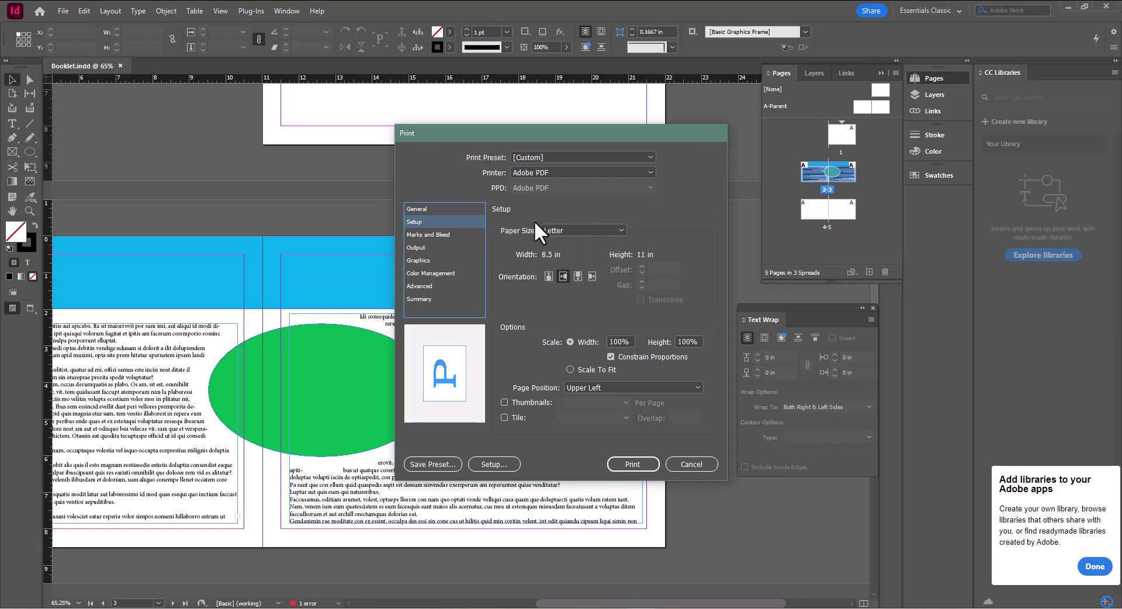
left_click(621, 231)
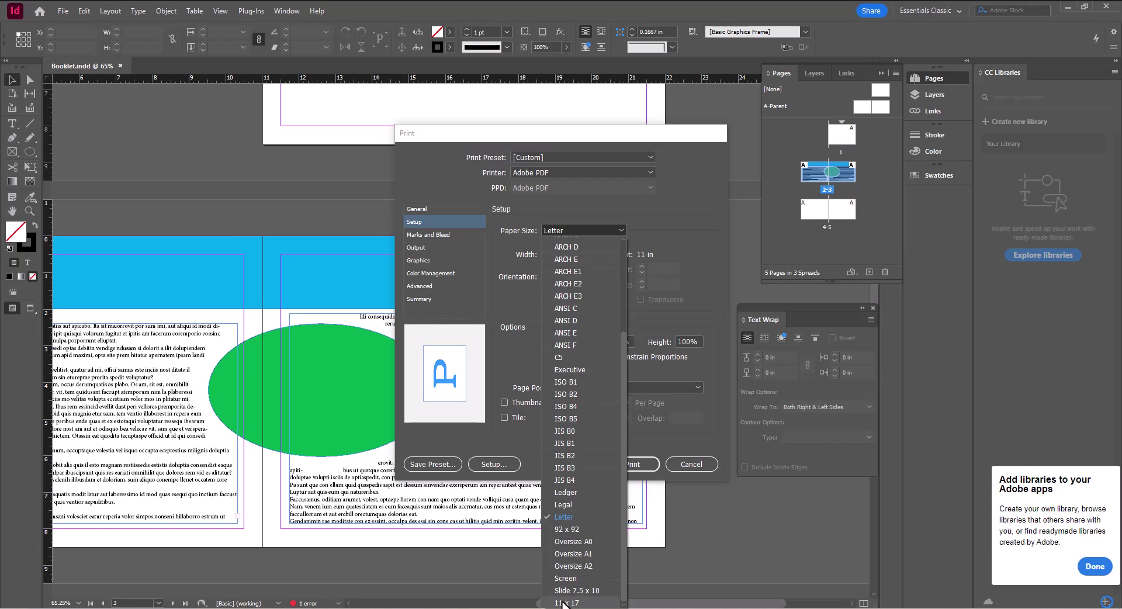
scroll(591, 392, "up", 4)
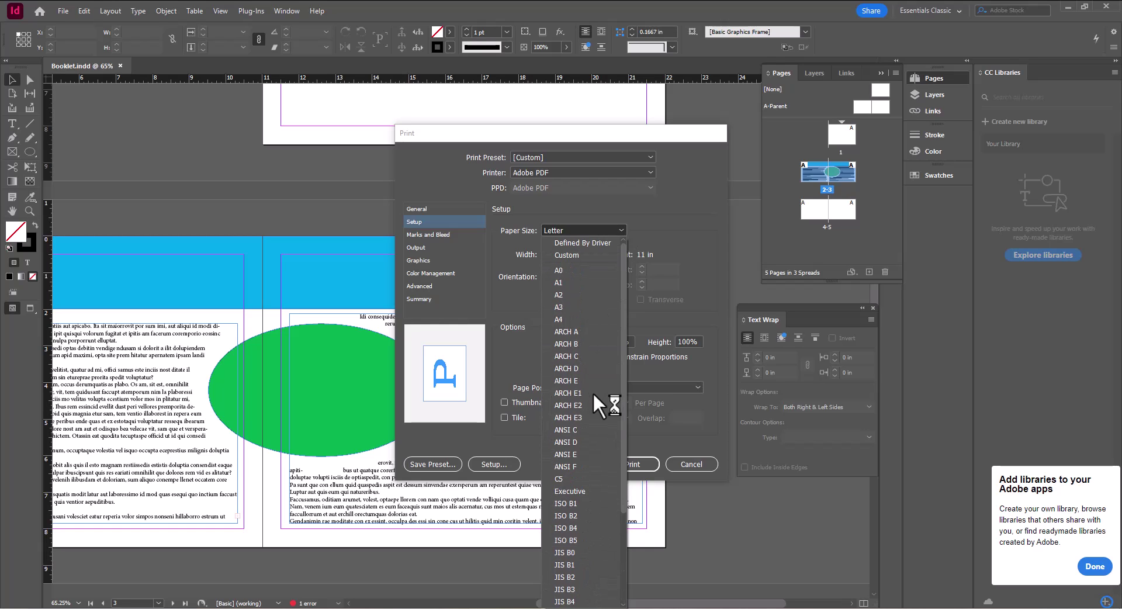
scroll(593, 397, "down", 3)
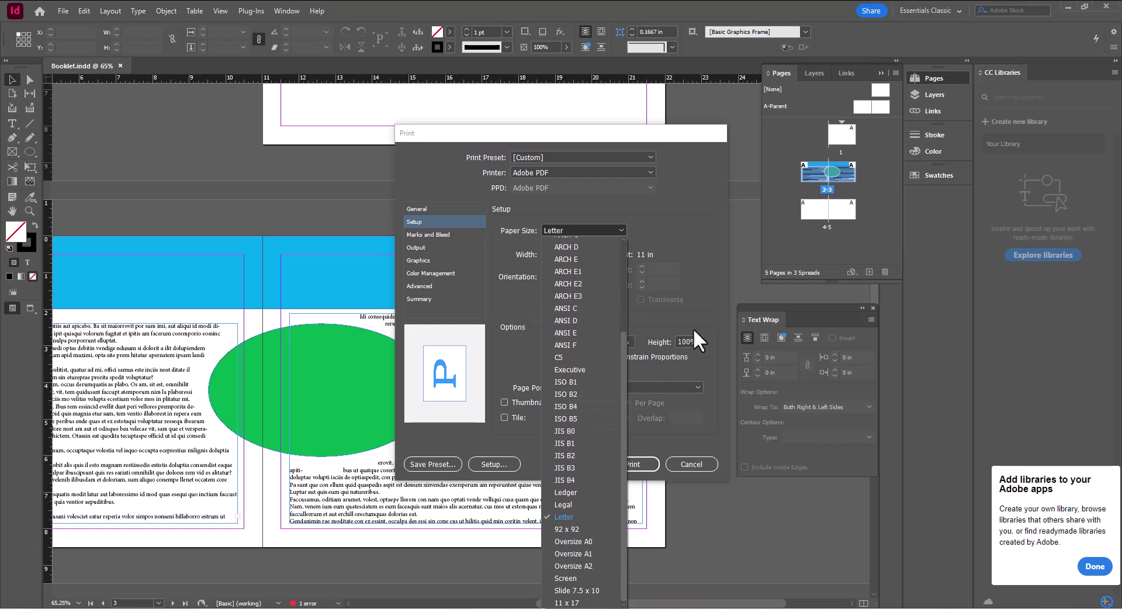
left_click(676, 217)
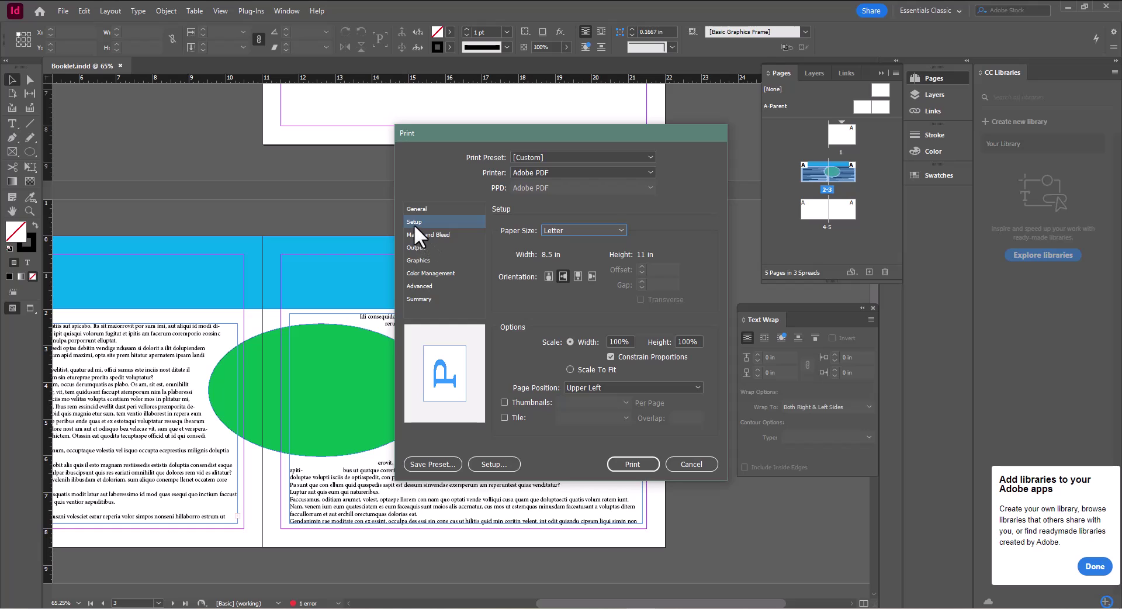
- Print the booklet to PDF, accept the overset text warning, and save the file as Booklet.pdf in the Documents folder
left_click(631, 463)
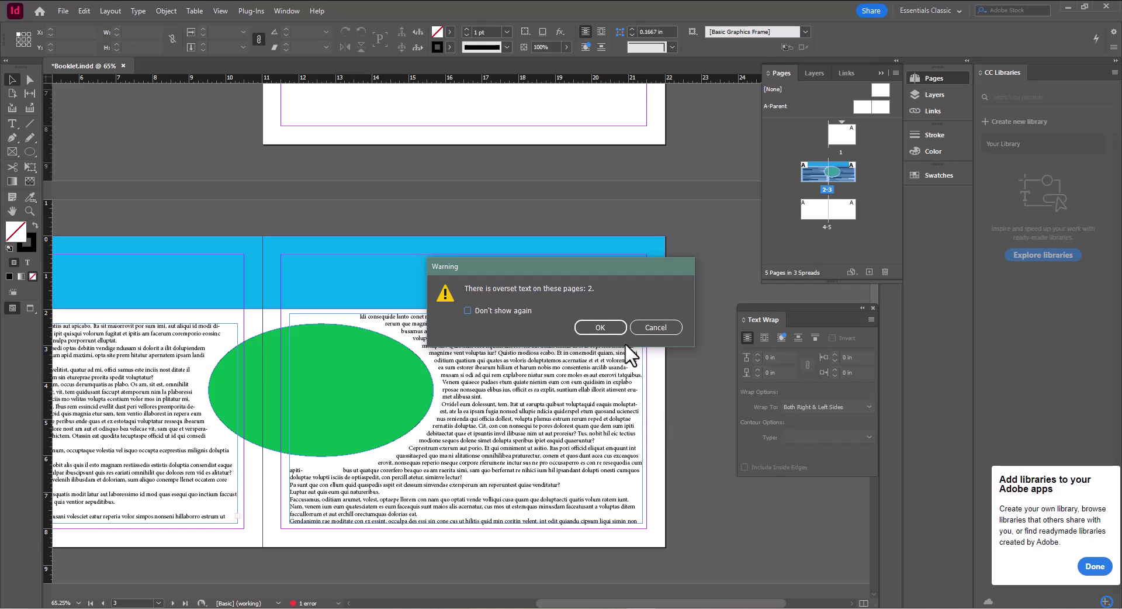
left_click(609, 327)
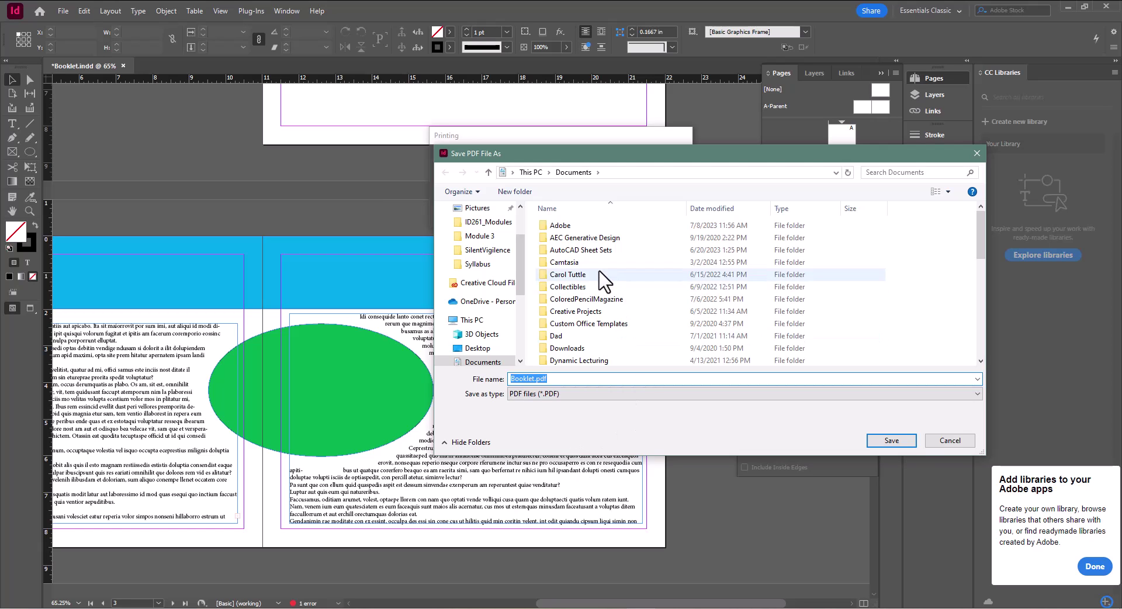
left_click(892, 441)
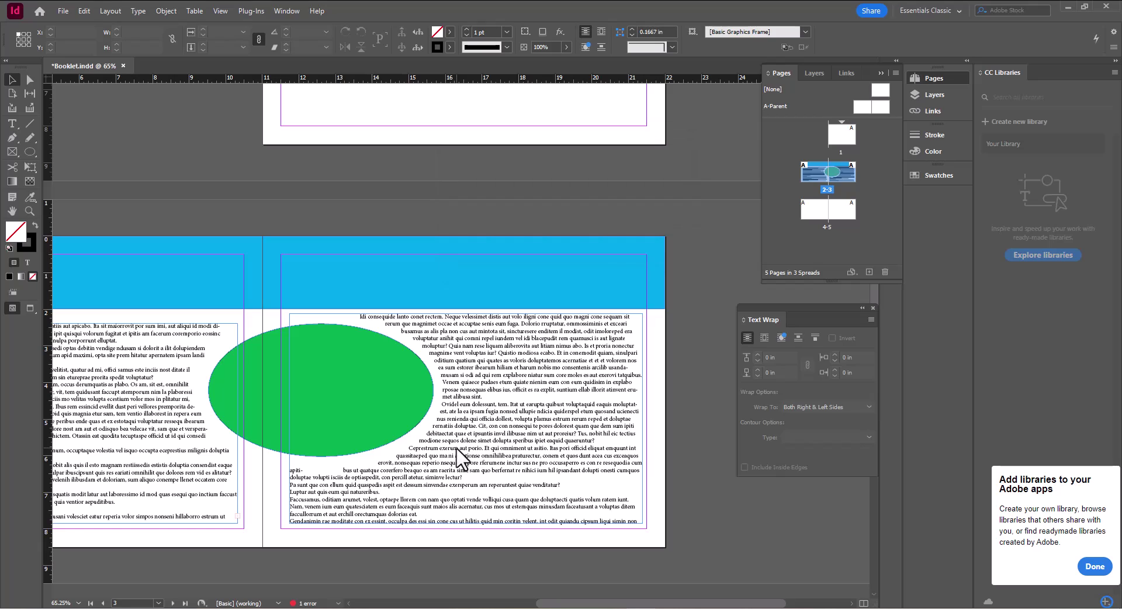